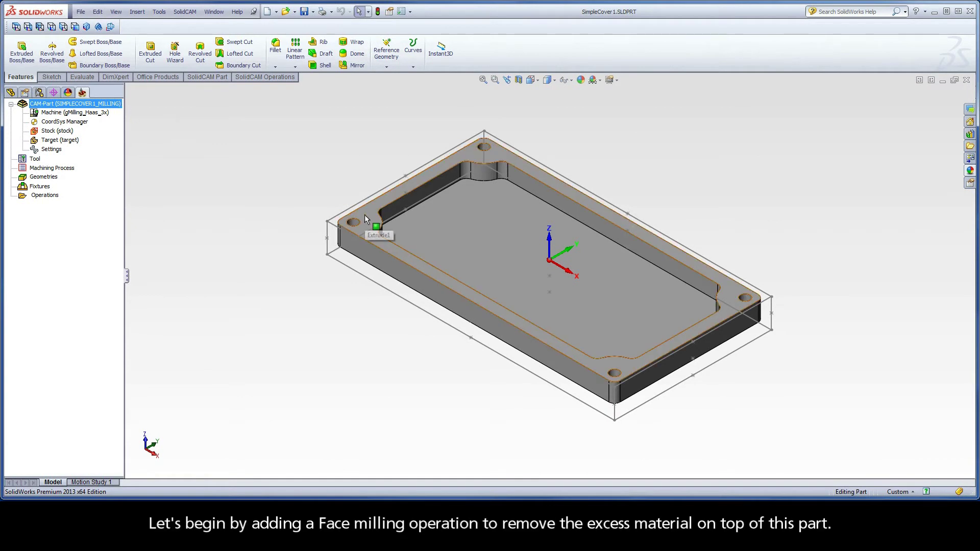
# Add a new Face milling operation from the Operations folder's context menu
pyautogui.click(365, 216)
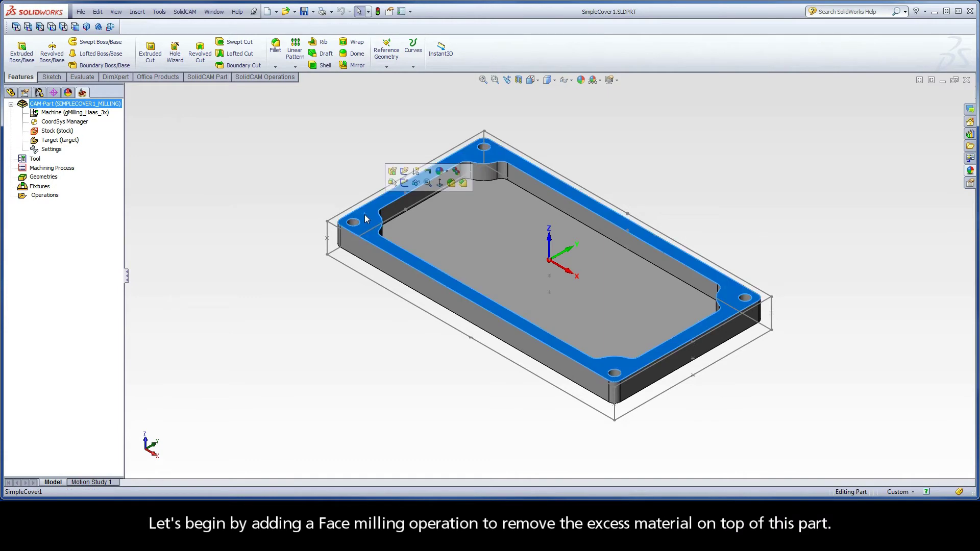
pyautogui.click(137, 212)
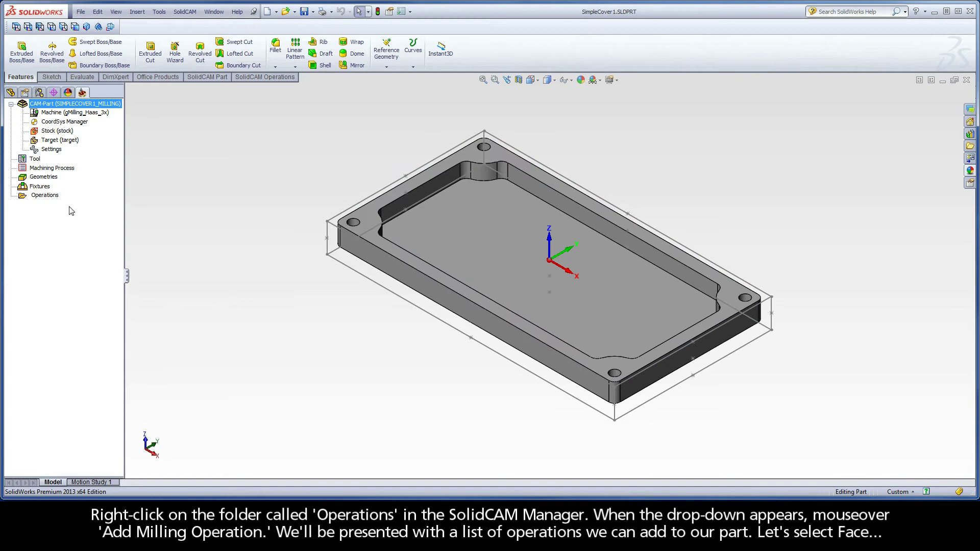
pyautogui.rightClick(41, 197)
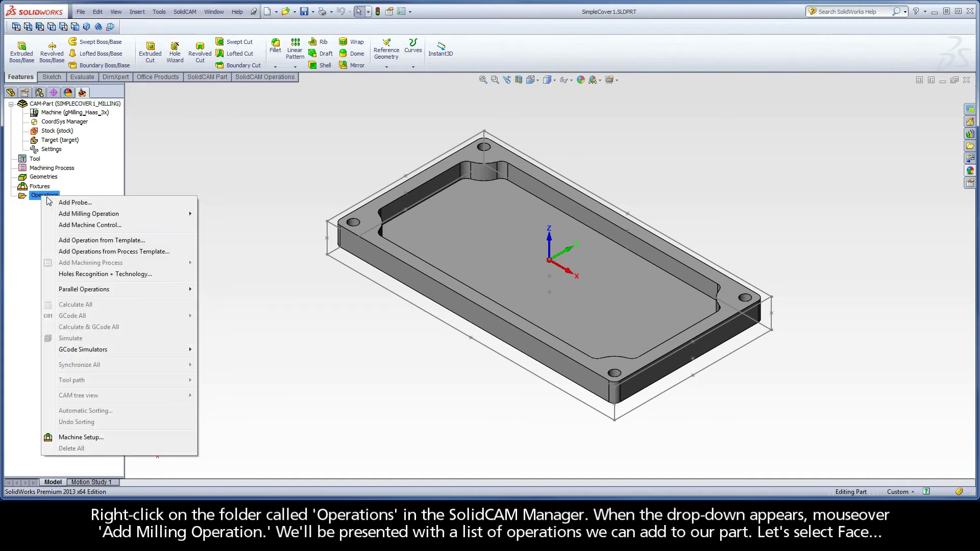
pyautogui.moveTo(60, 217)
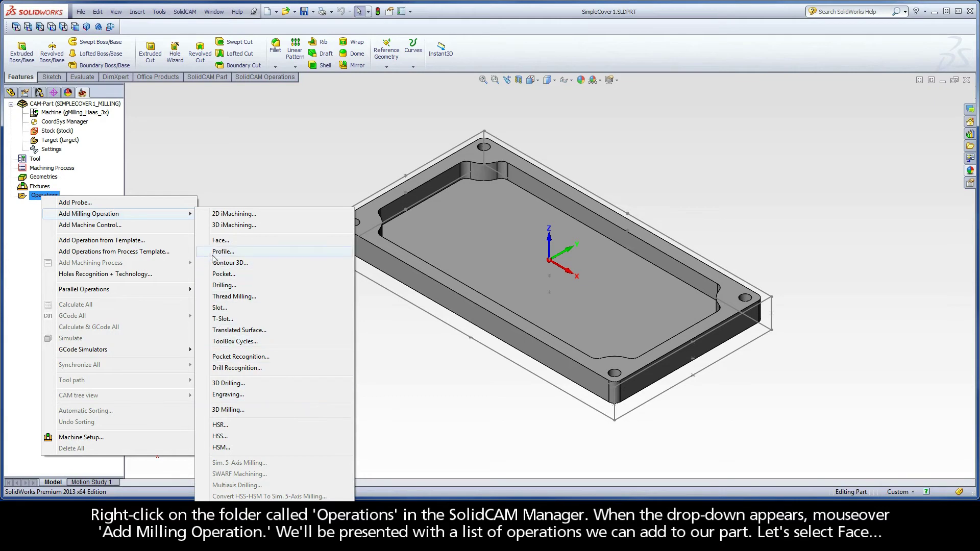
pyautogui.click(228, 241)
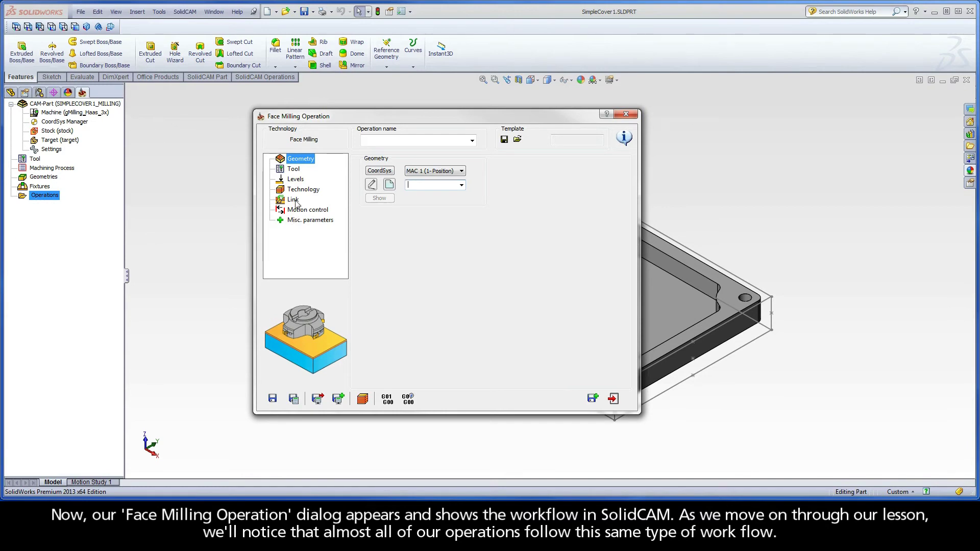
# Review the operation's Tool, Levels, Technology and Link pages
pyautogui.click(295, 171)
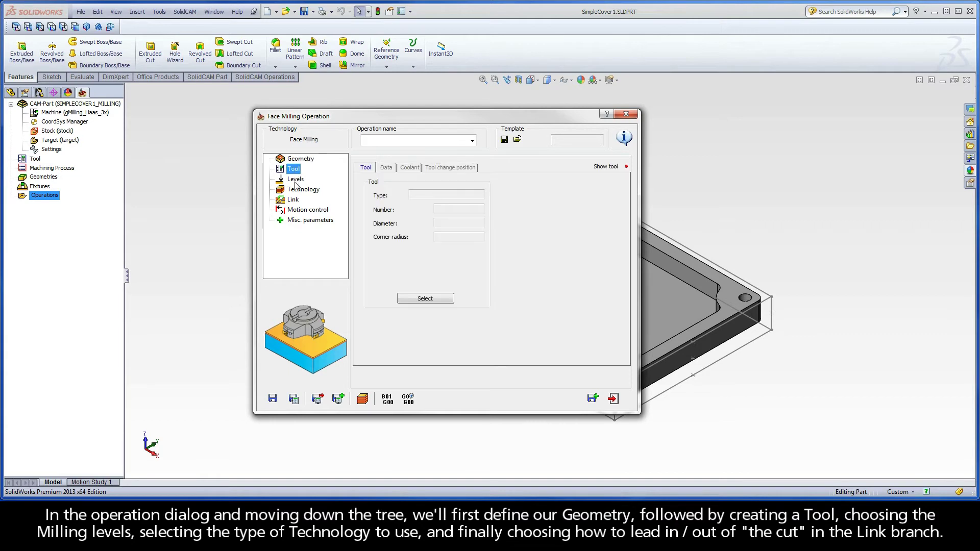
pyautogui.click(296, 182)
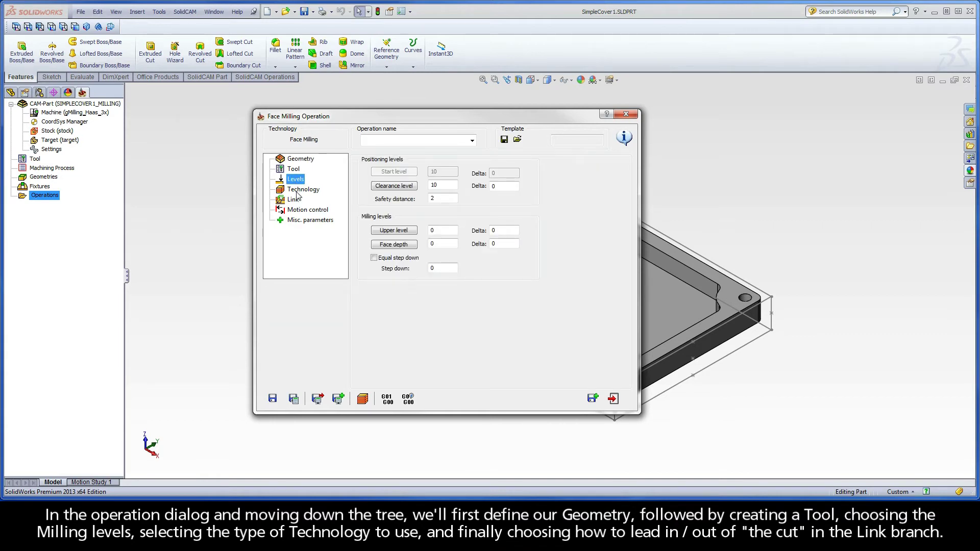
pyautogui.click(298, 191)
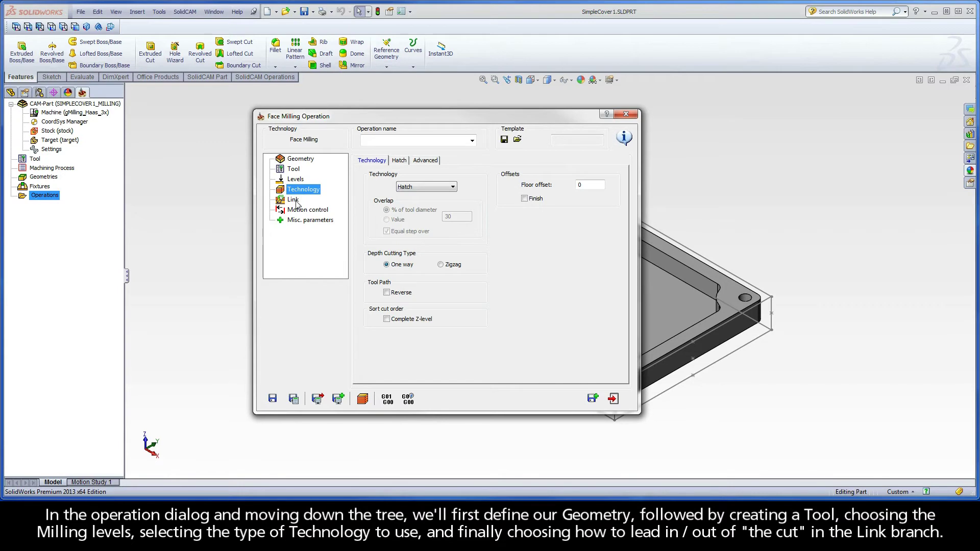
pyautogui.click(294, 200)
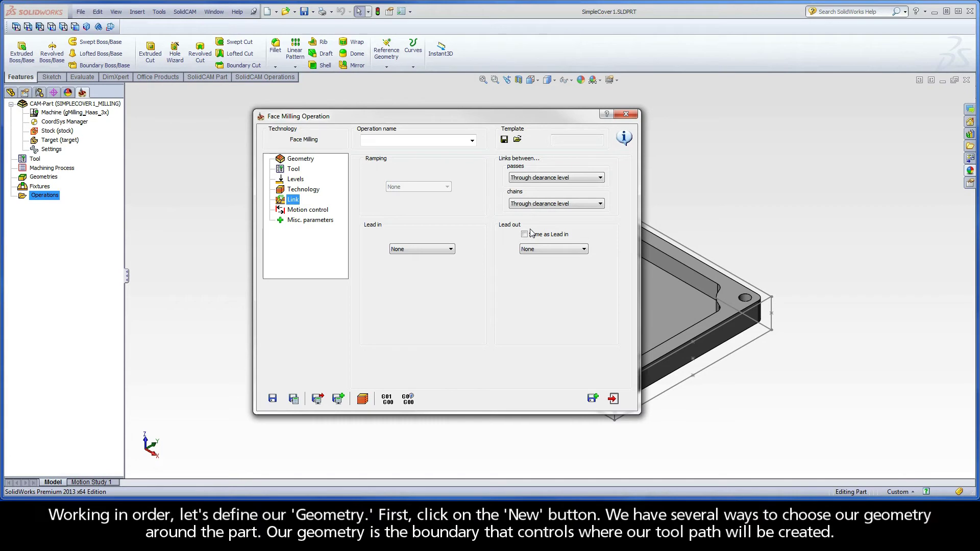
# Create the 'facemill' geometry as a chain around the 'target' base model and accept it
pyautogui.click(300, 160)
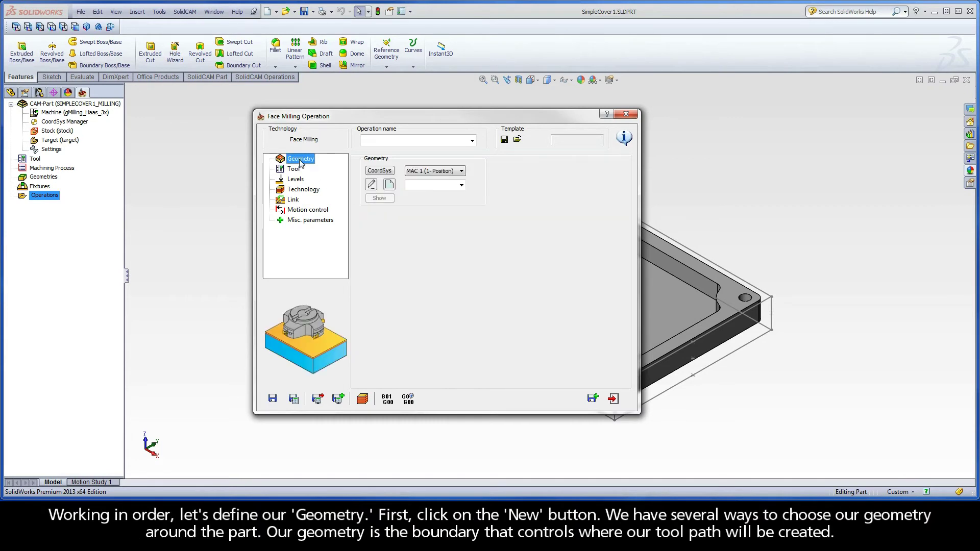
pyautogui.click(389, 185)
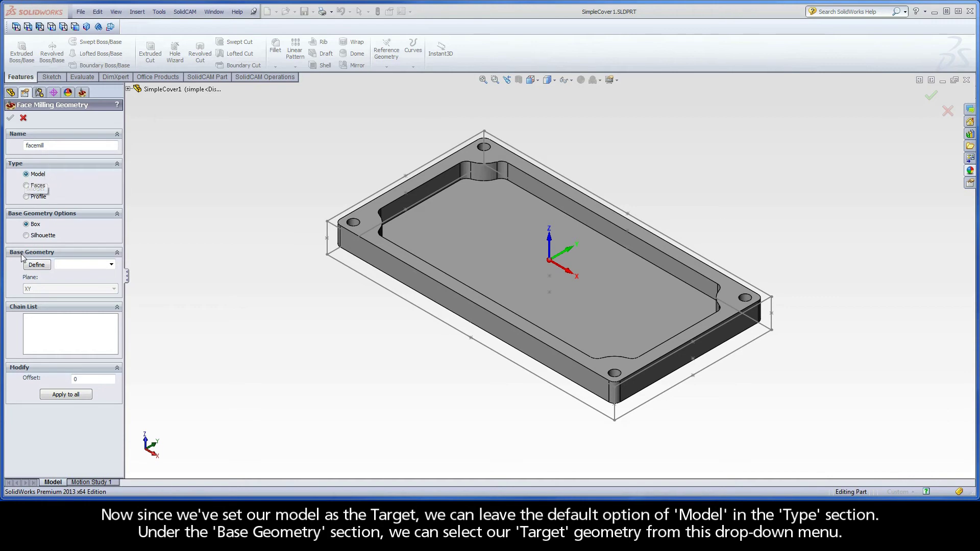
pyautogui.click(111, 265)
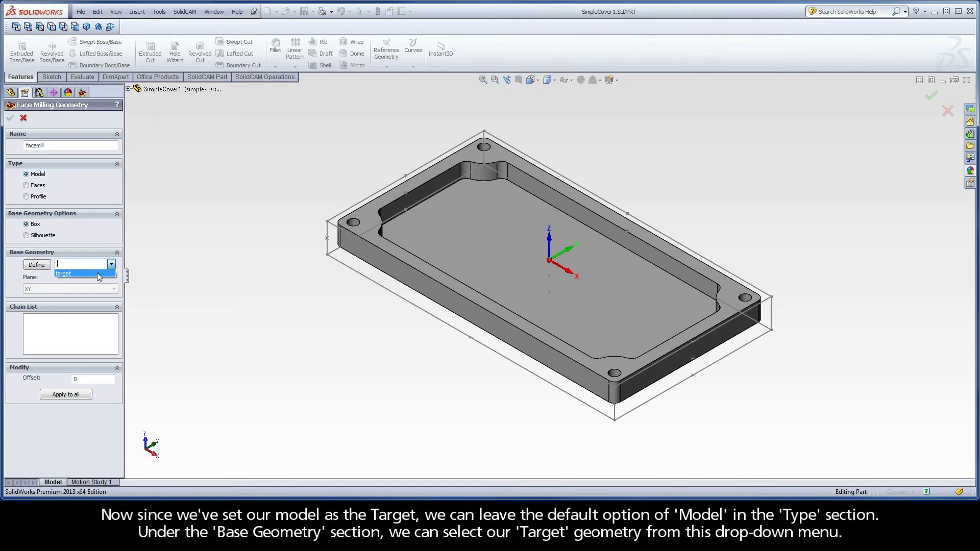
pyautogui.click(98, 274)
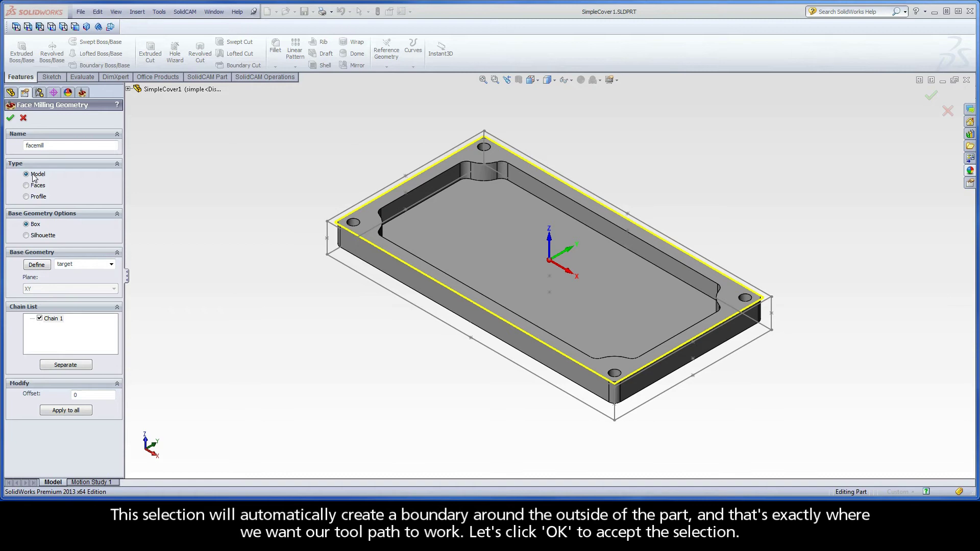
pyautogui.click(10, 119)
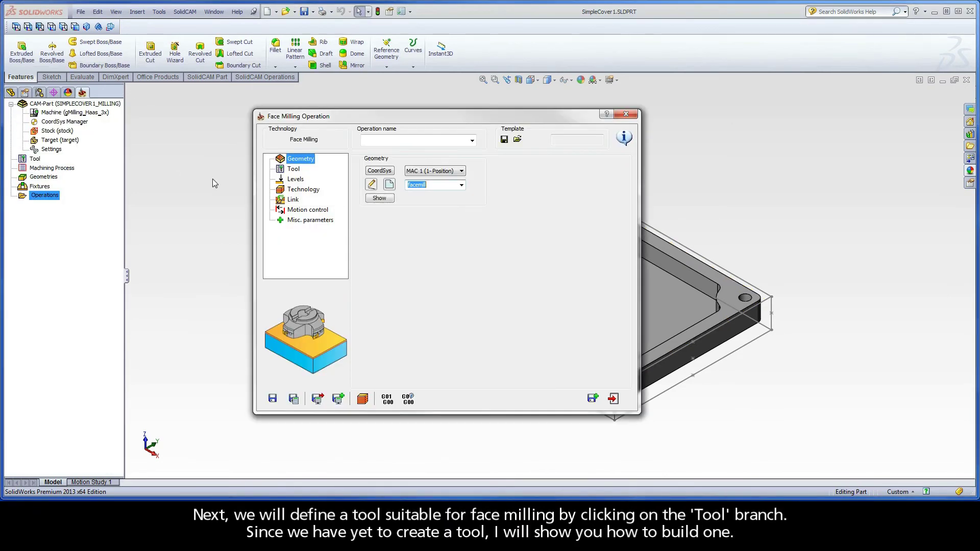
# Add tool 1 as a FACE MILL in the tool table for the operation
pyautogui.click(294, 170)
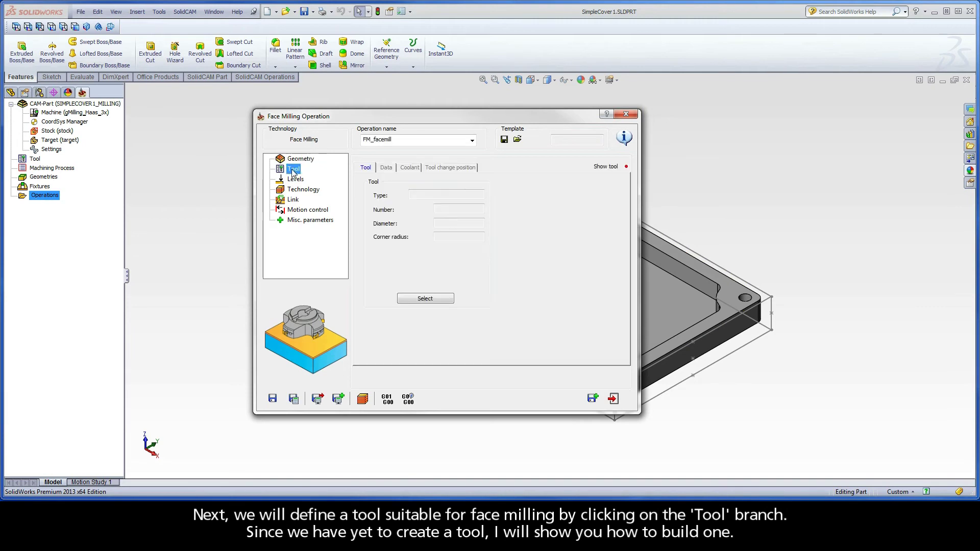
pyautogui.click(425, 300)
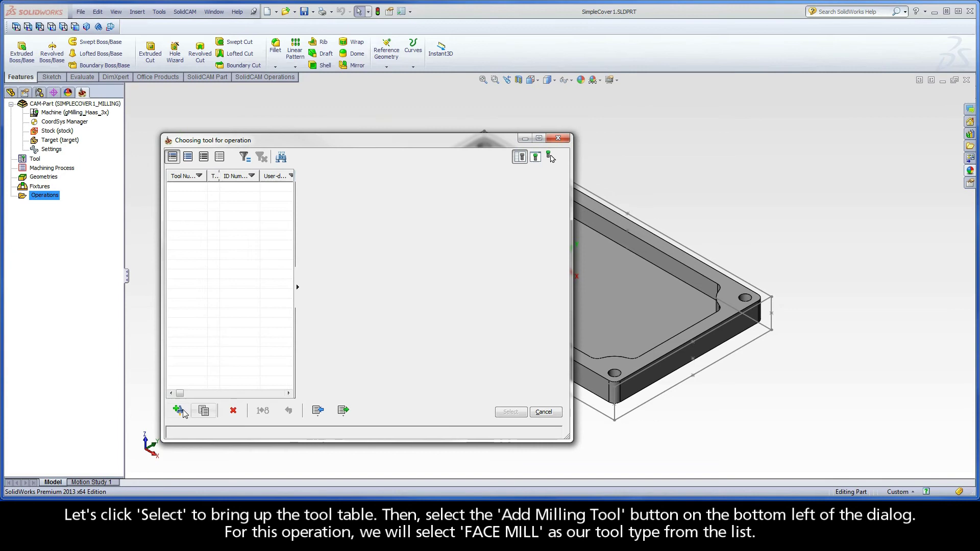
pyautogui.click(178, 411)
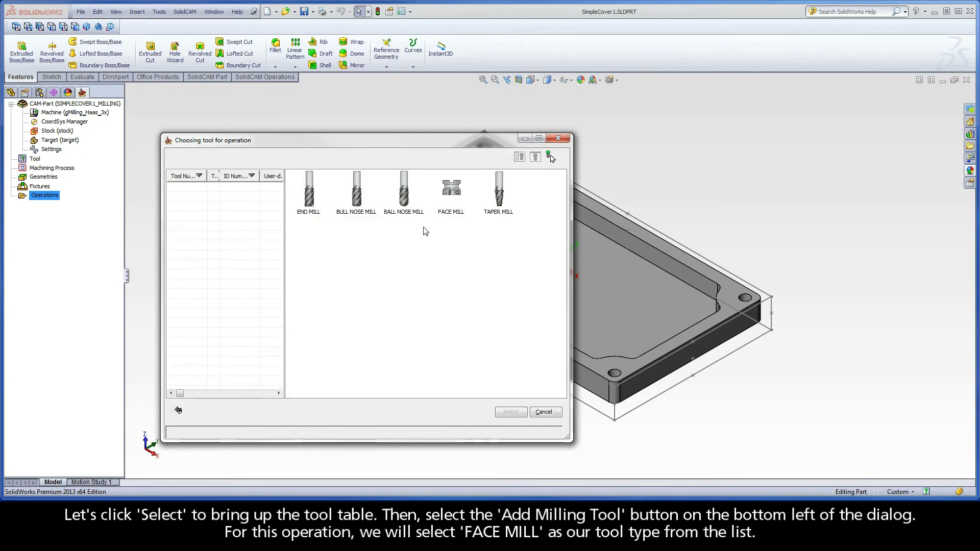
pyautogui.click(451, 190)
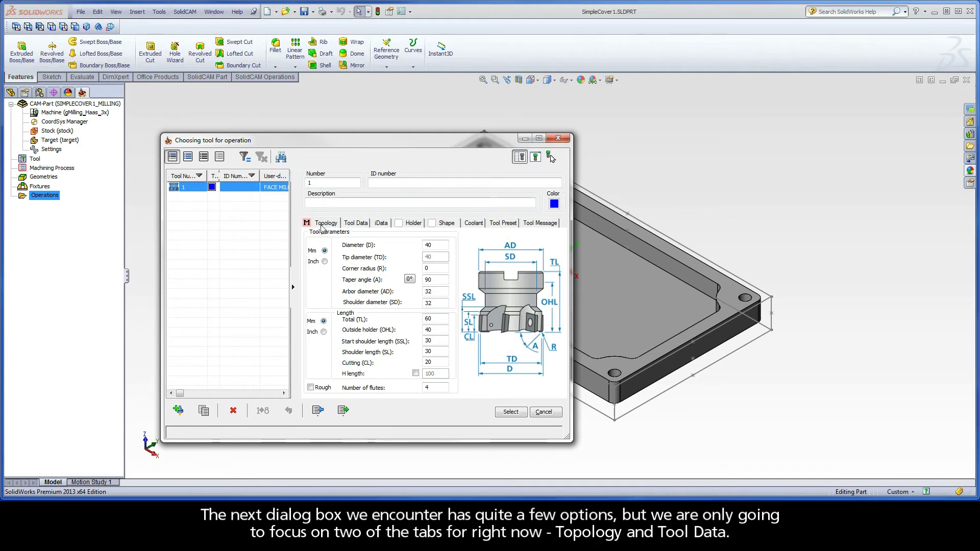
# Check the tool's feed data, then keep the tool dimensions in millimetres
pyautogui.click(347, 225)
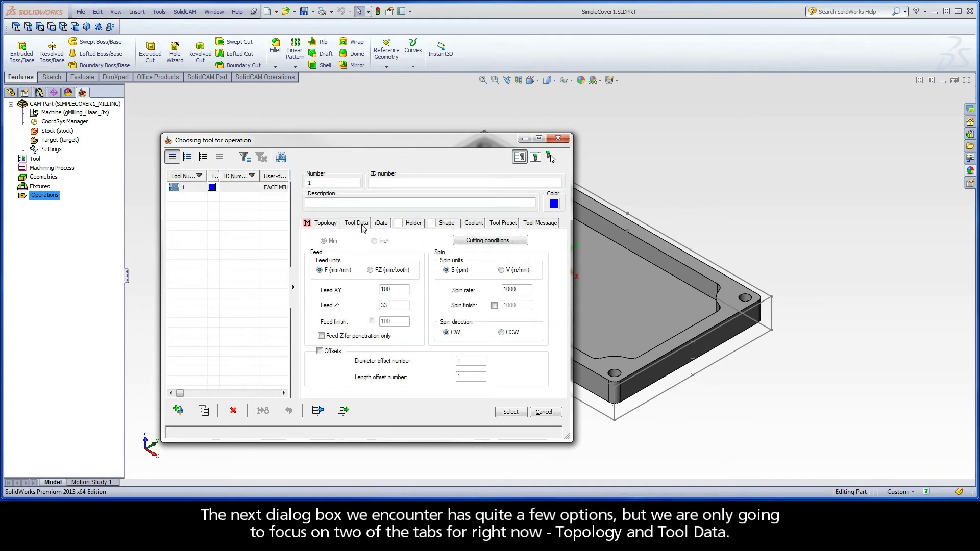
pyautogui.click(326, 225)
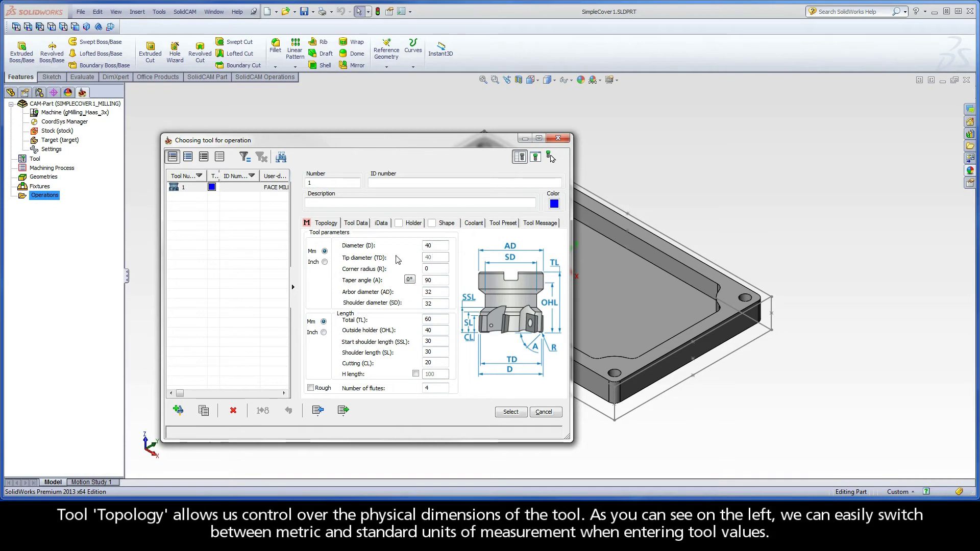
pyautogui.click(325, 262)
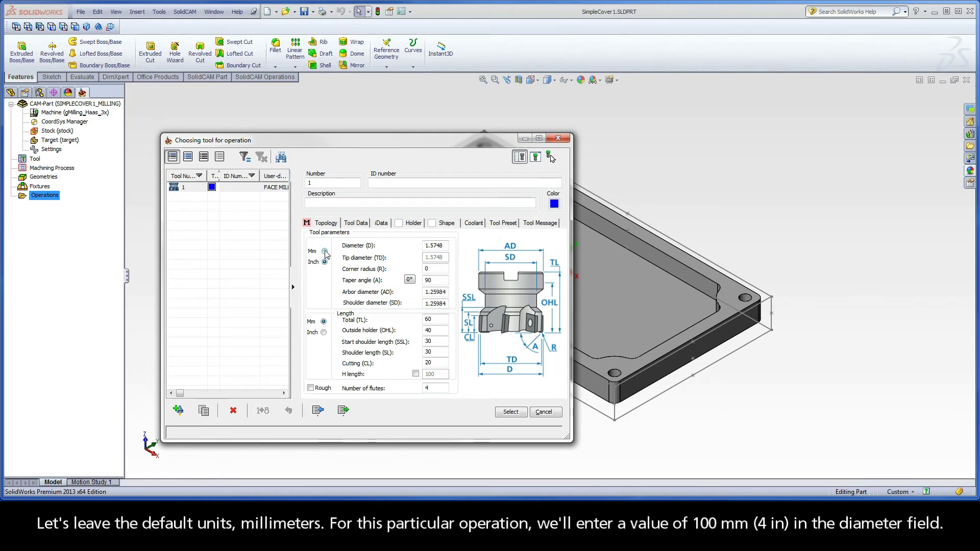
pyautogui.click(325, 252)
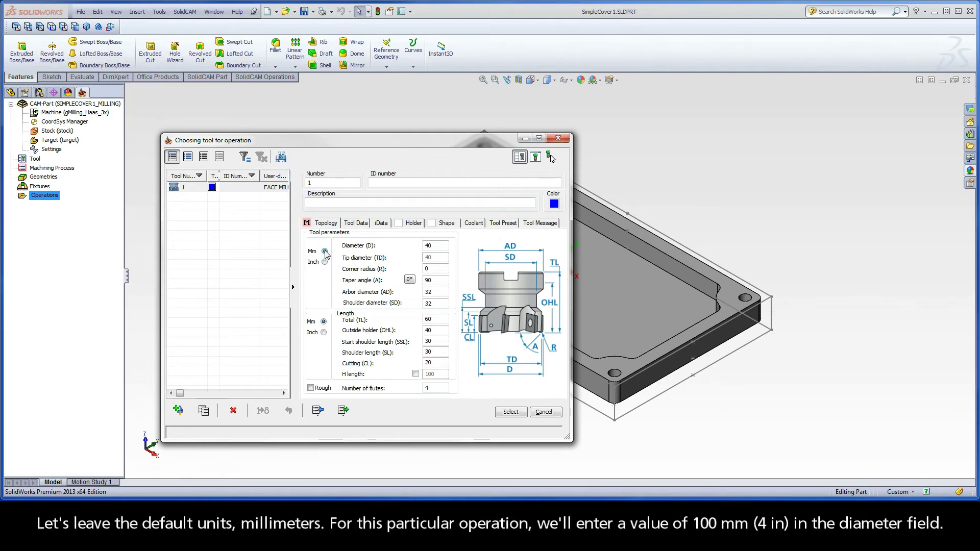
# Enter a 100 mm diameter, leaving corner radius, arbor diameter and lengths at defaults
pyautogui.click(433, 245)
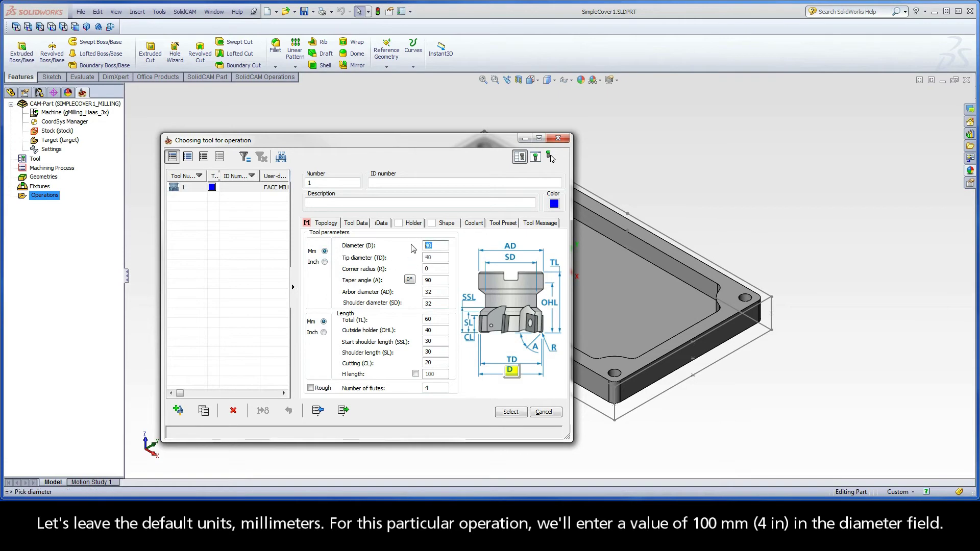
pyautogui.write('100')
pyautogui.click(433, 268)
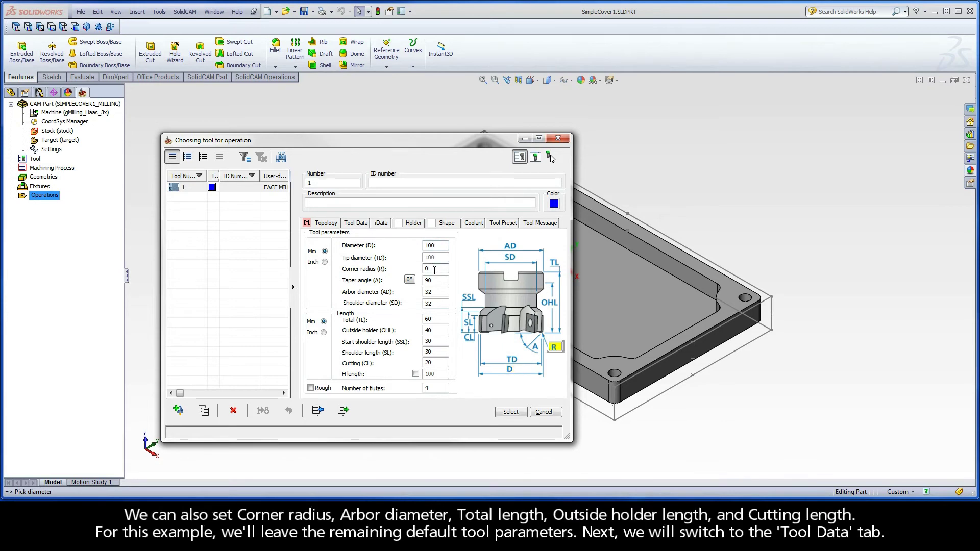
pyautogui.click(437, 292)
pyautogui.click(437, 319)
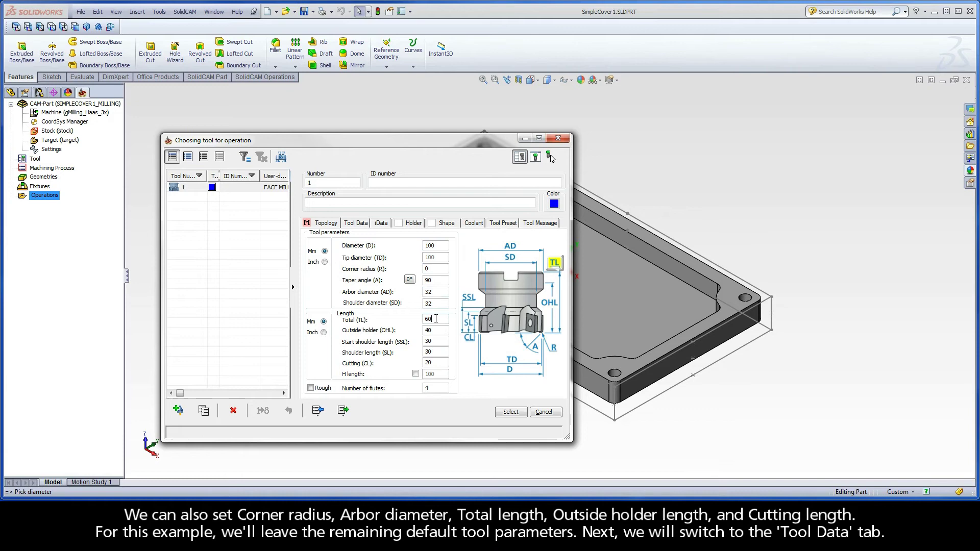
pyautogui.click(434, 330)
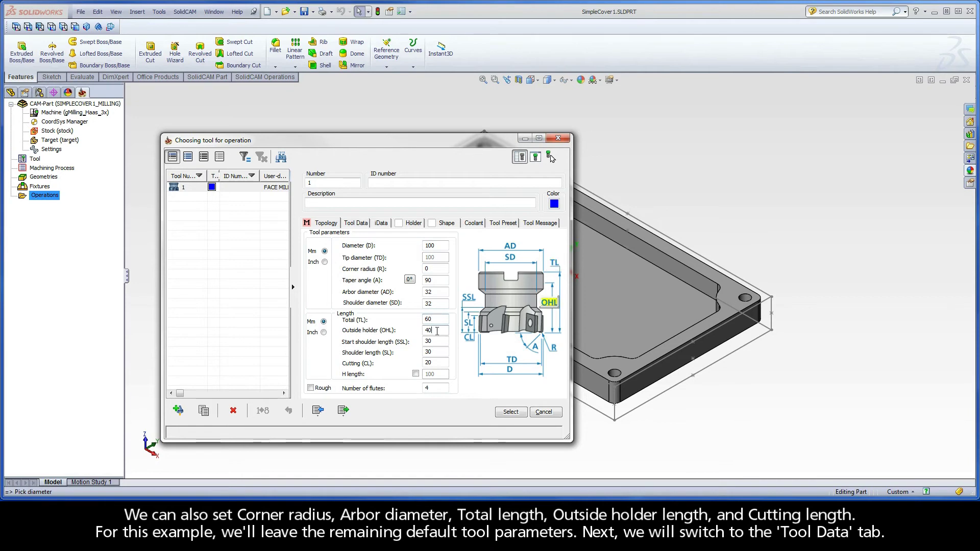
pyautogui.click(430, 363)
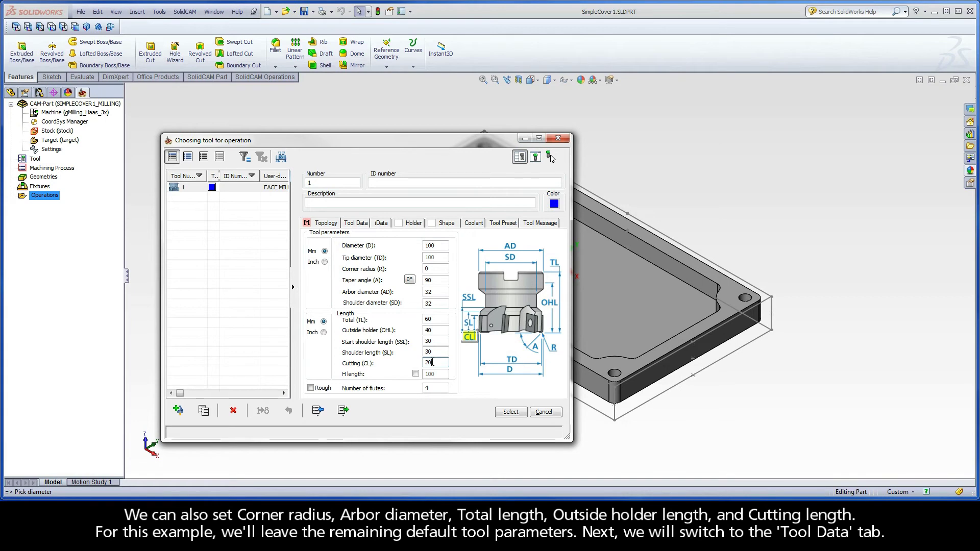
pyautogui.click(357, 224)
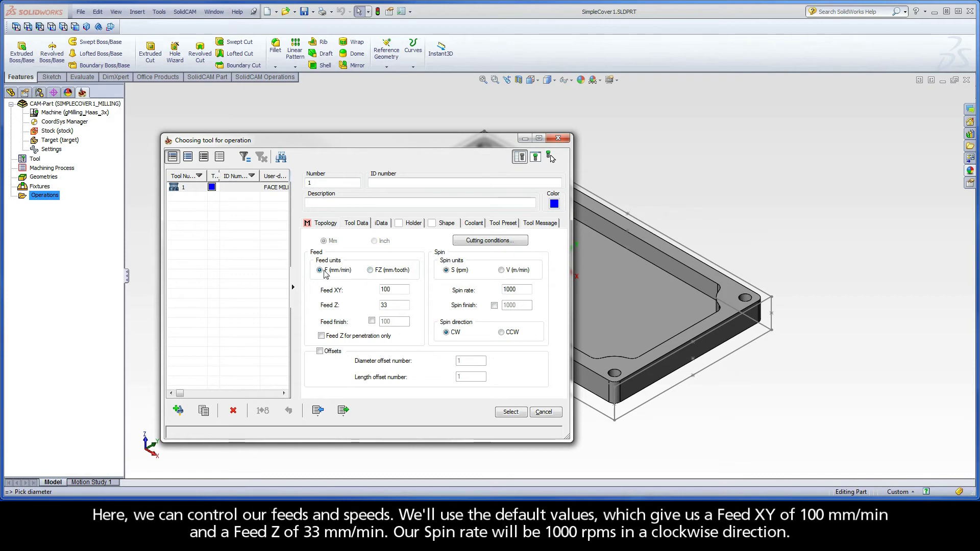
pyautogui.doubleClick(386, 290)
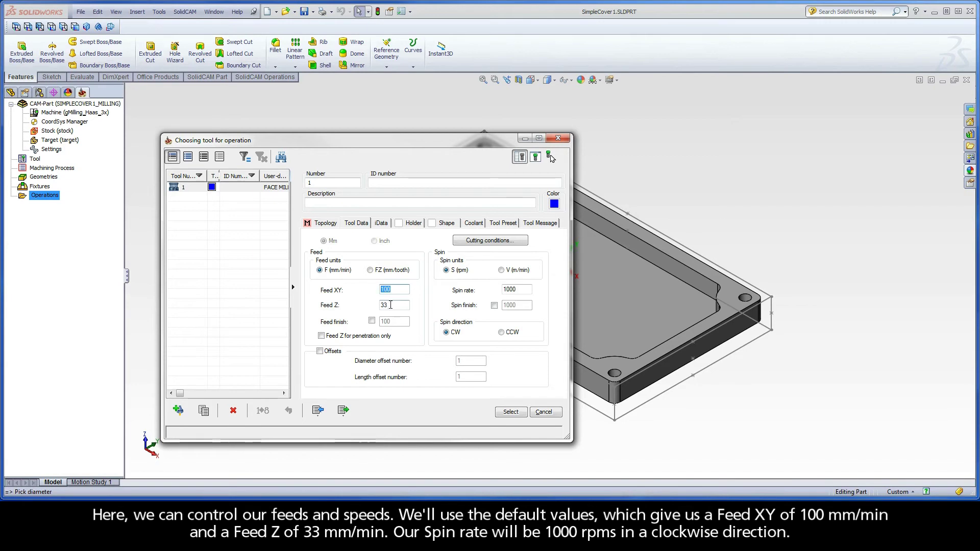
pyautogui.doubleClick(390, 305)
pyautogui.doubleClick(520, 289)
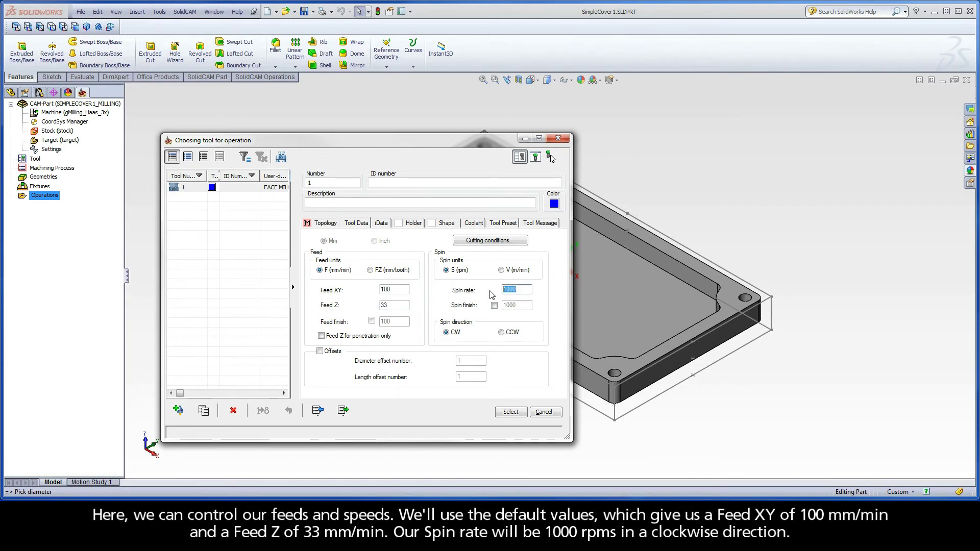
pyautogui.click(447, 332)
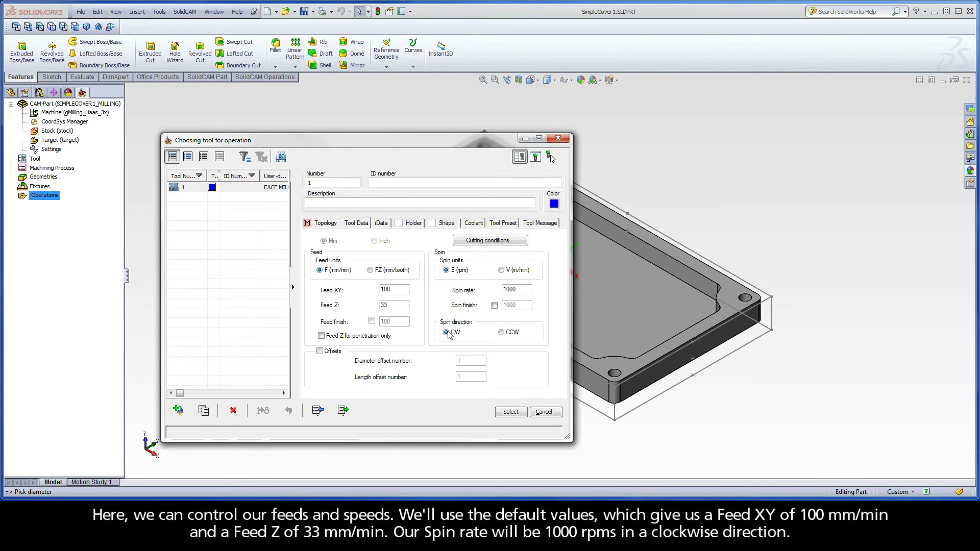
# Accept the 100 mm face mill and check clearance level 10 and safety distance 2
pyautogui.click(511, 413)
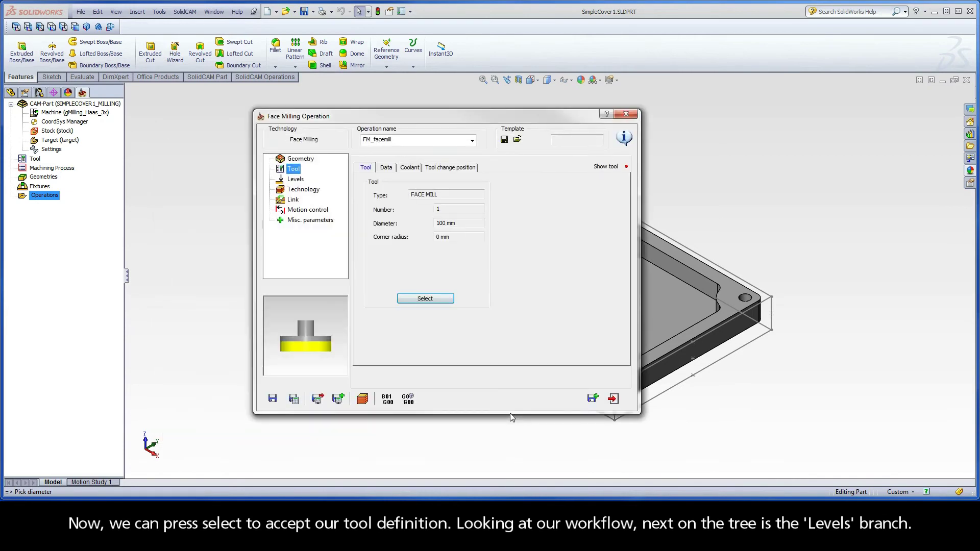
pyautogui.click(304, 182)
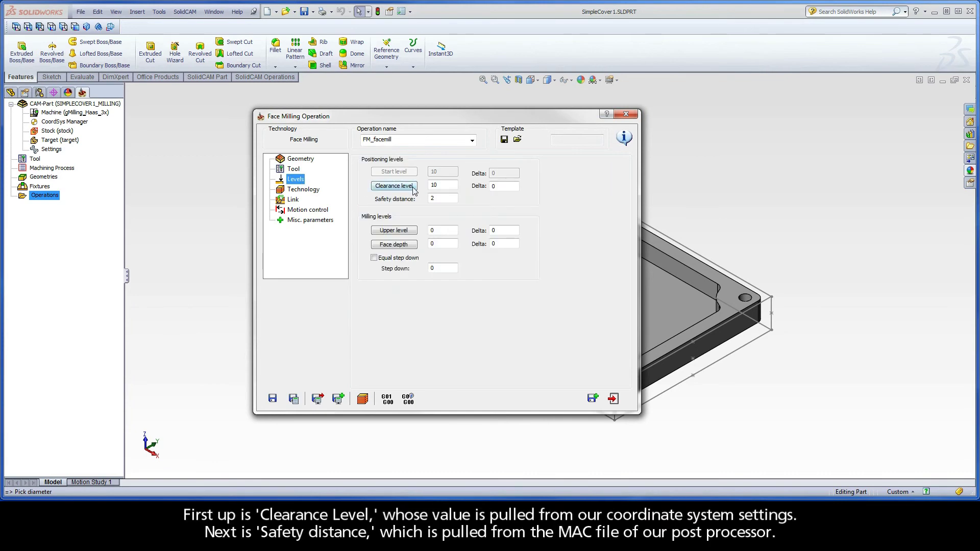
pyautogui.click(431, 187)
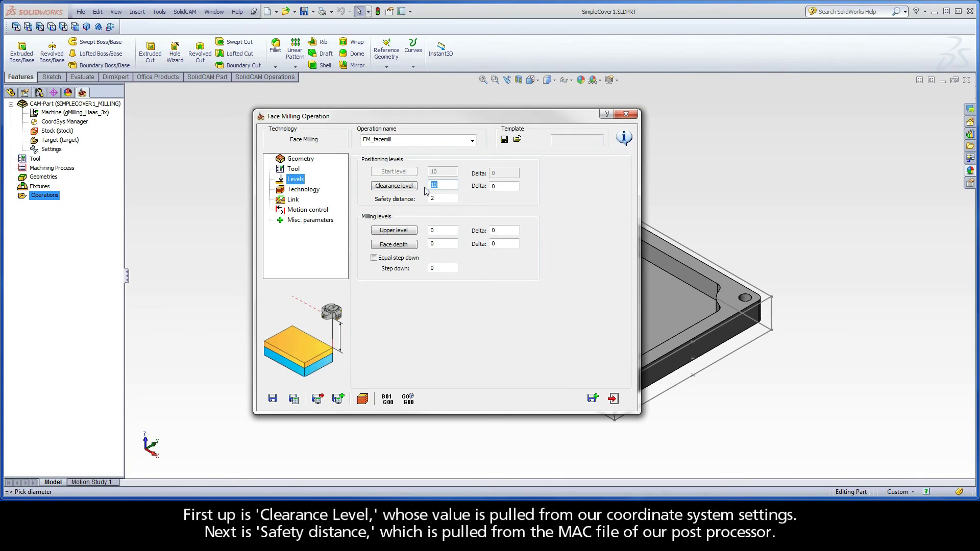
pyautogui.click(431, 199)
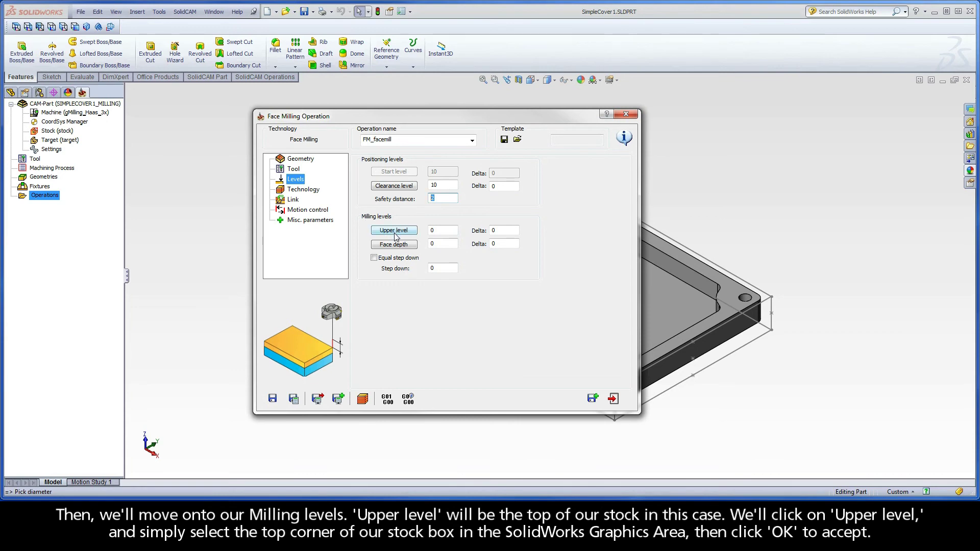
# Pick the stock's top corner for upper level and the part's top face for face depth (0.5)
pyautogui.click(394, 233)
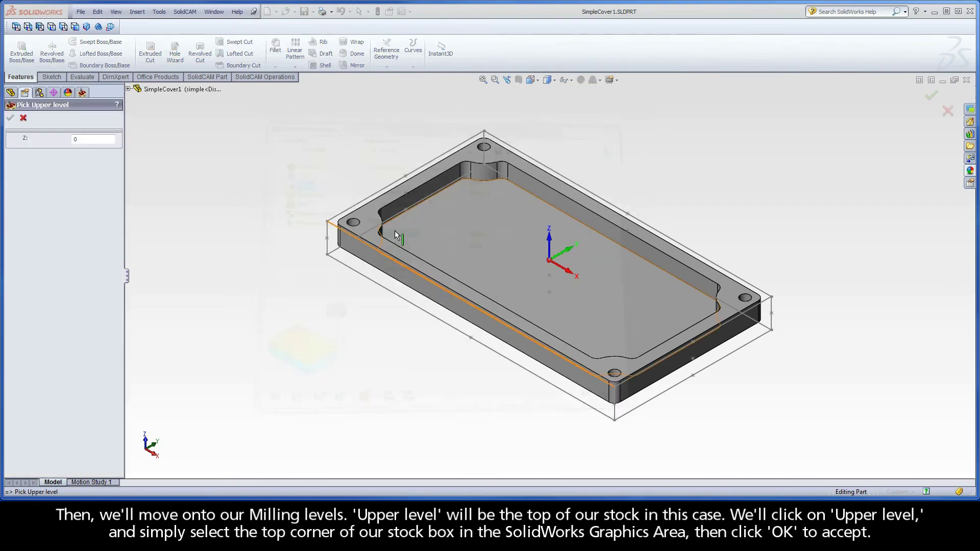
pyautogui.click(327, 222)
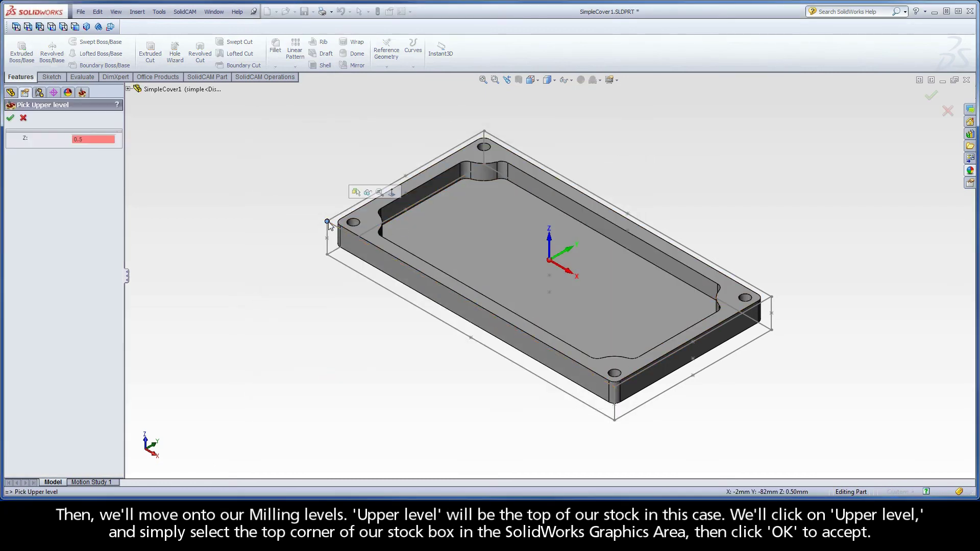
pyautogui.click(10, 119)
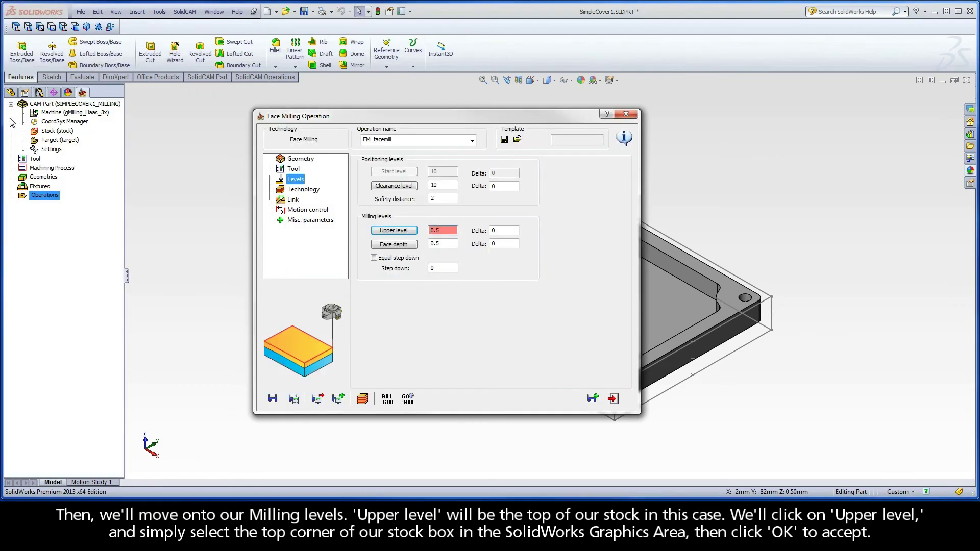
pyautogui.click(394, 245)
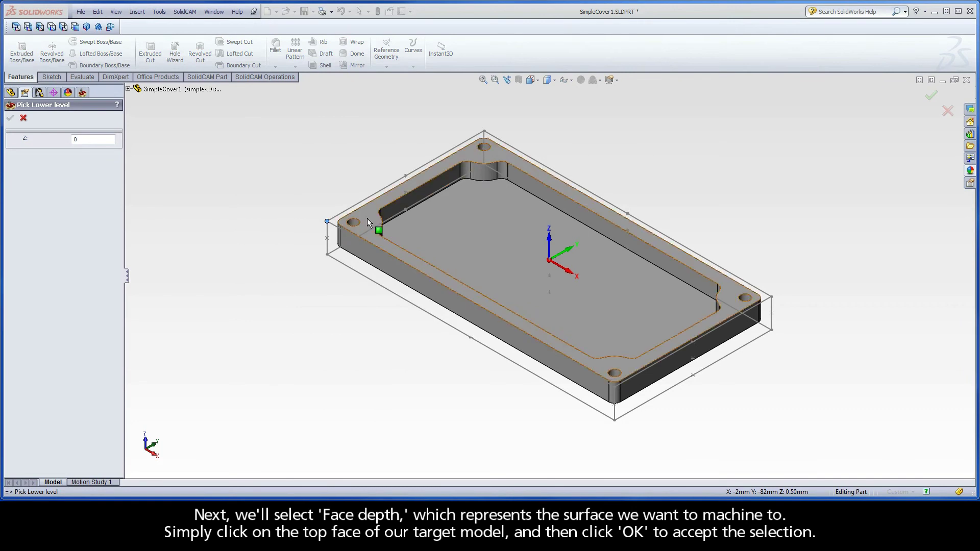
pyautogui.click(368, 218)
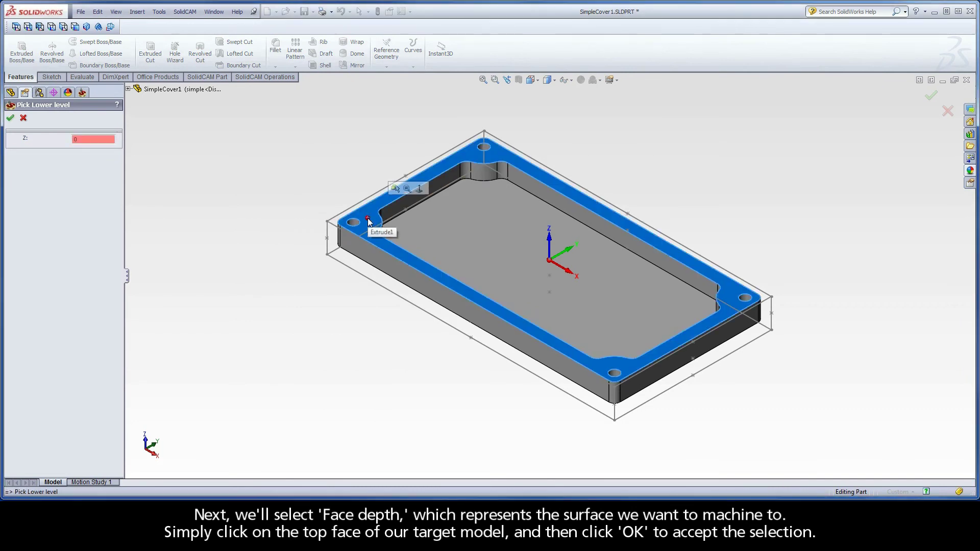
pyautogui.click(10, 120)
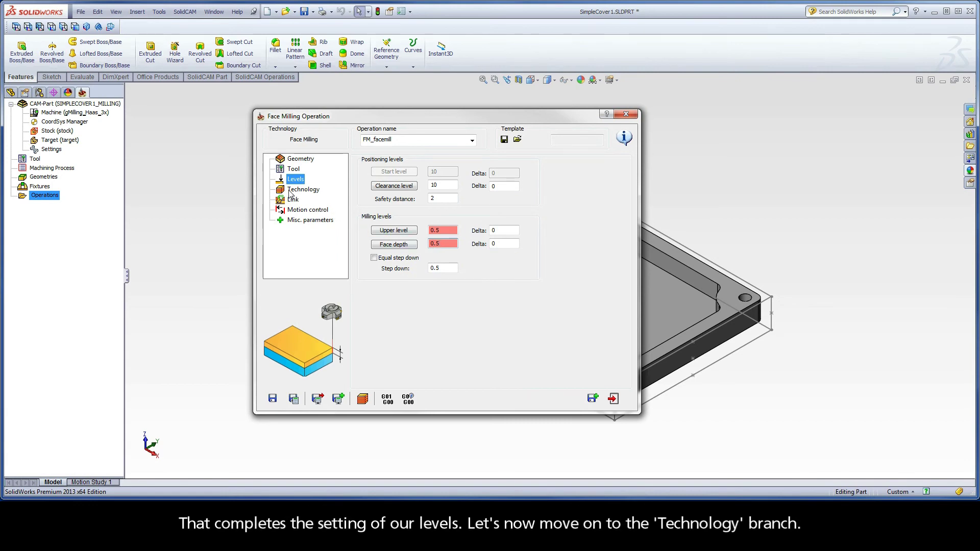
pyautogui.click(316, 190)
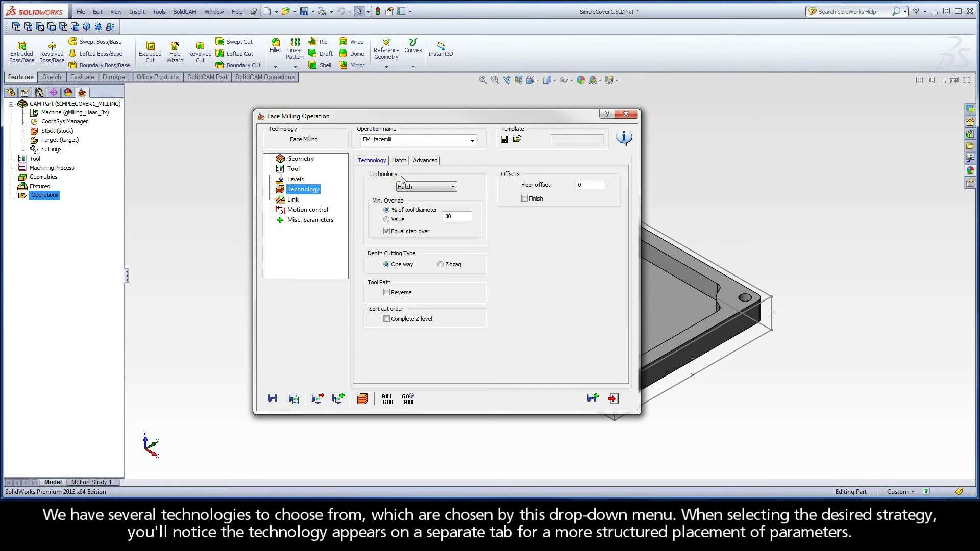
# Switch the technology between Contour and Hatch to compare them, ending on Contour
pyautogui.click(416, 186)
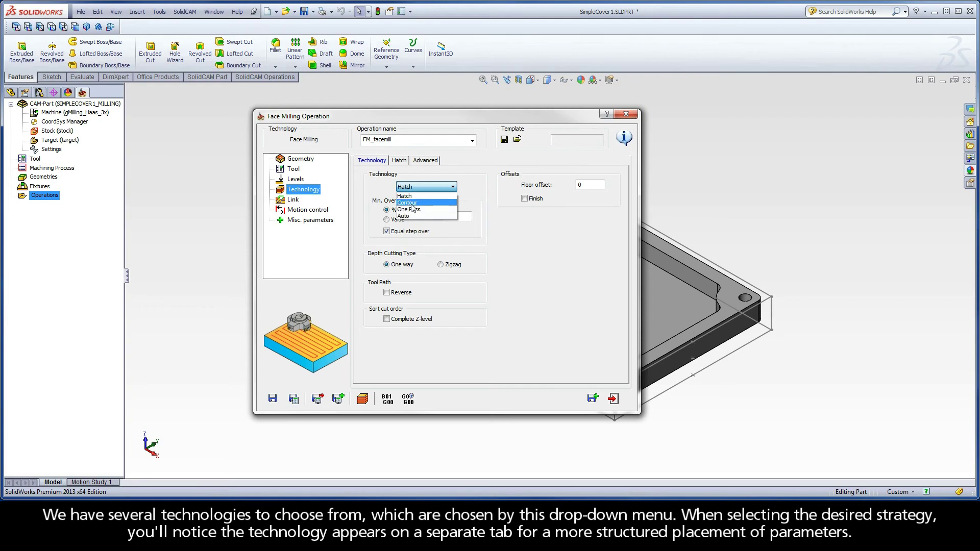
pyautogui.click(412, 204)
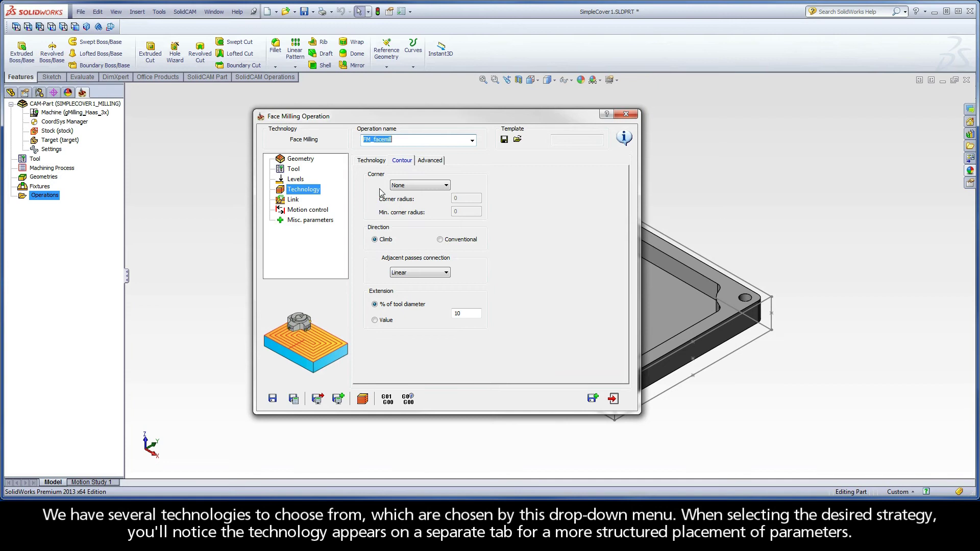
pyautogui.click(378, 162)
pyautogui.click(426, 186)
pyautogui.click(416, 193)
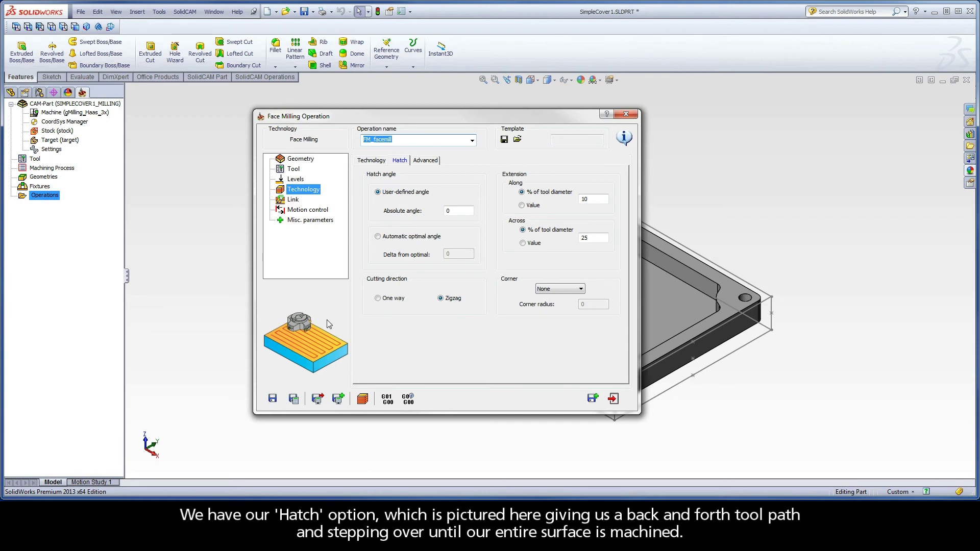
pyautogui.click(375, 161)
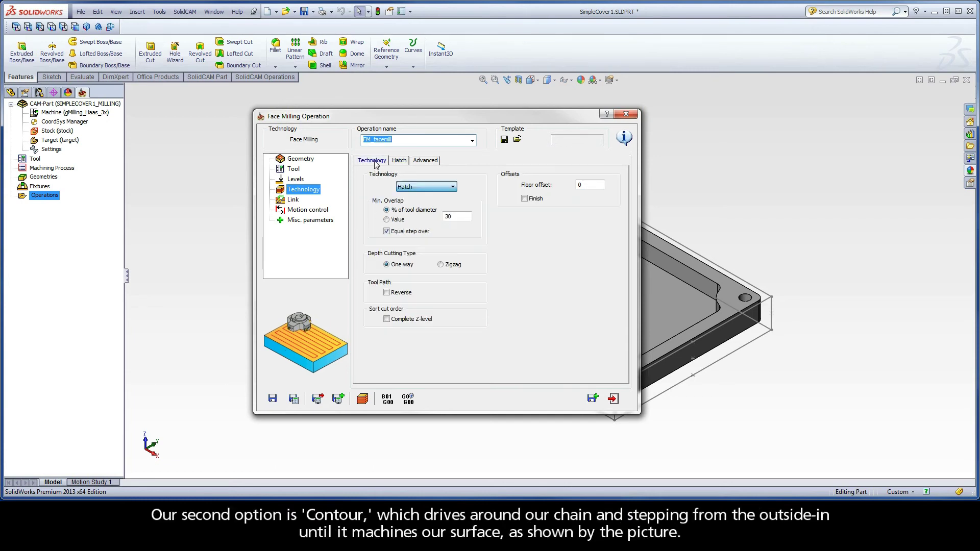
pyautogui.click(410, 187)
pyautogui.click(414, 200)
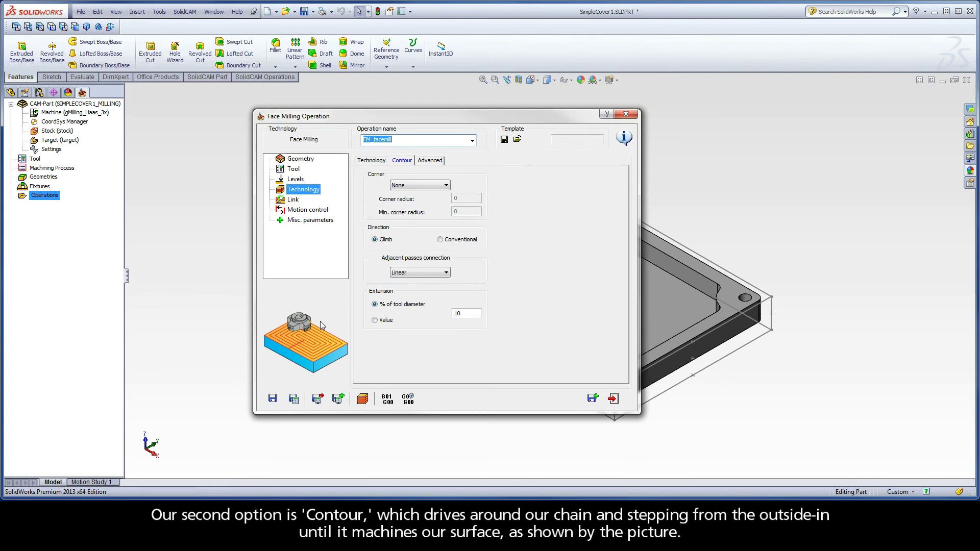
pyautogui.click(380, 166)
pyautogui.click(426, 186)
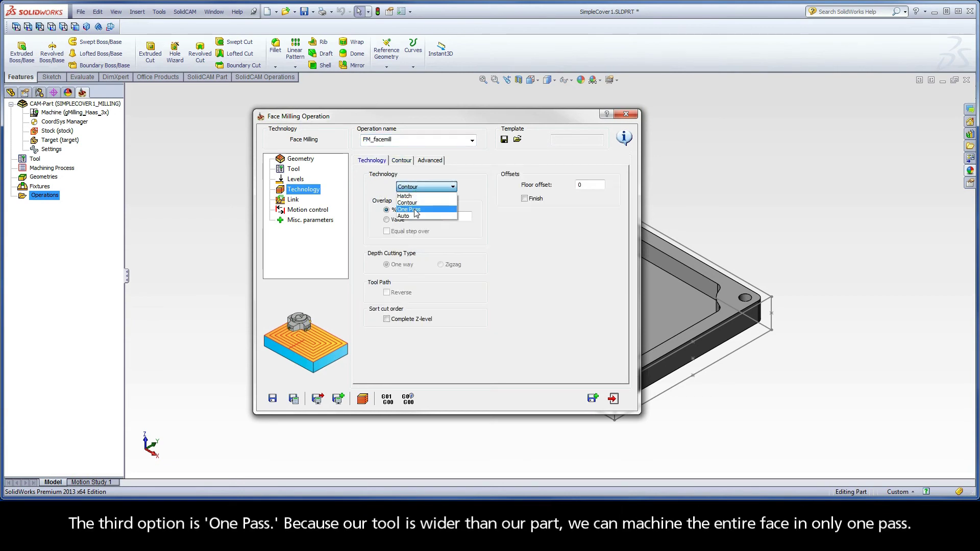
pyautogui.click(416, 210)
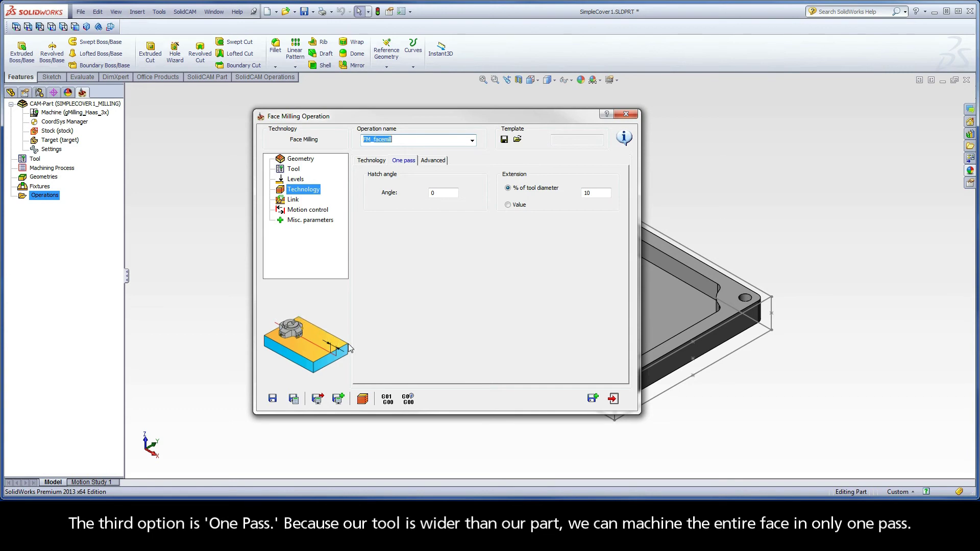
pyautogui.click(370, 161)
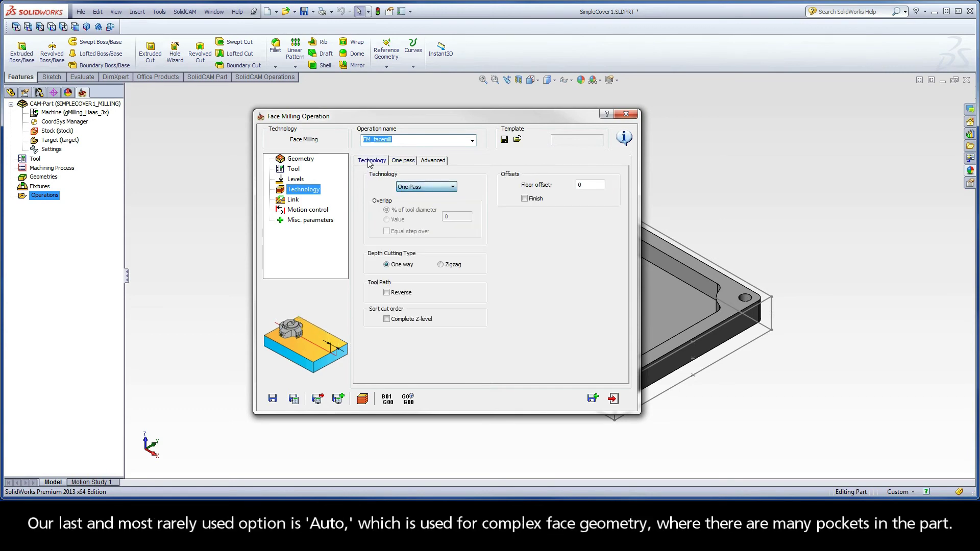
pyautogui.click(411, 188)
pyautogui.click(411, 218)
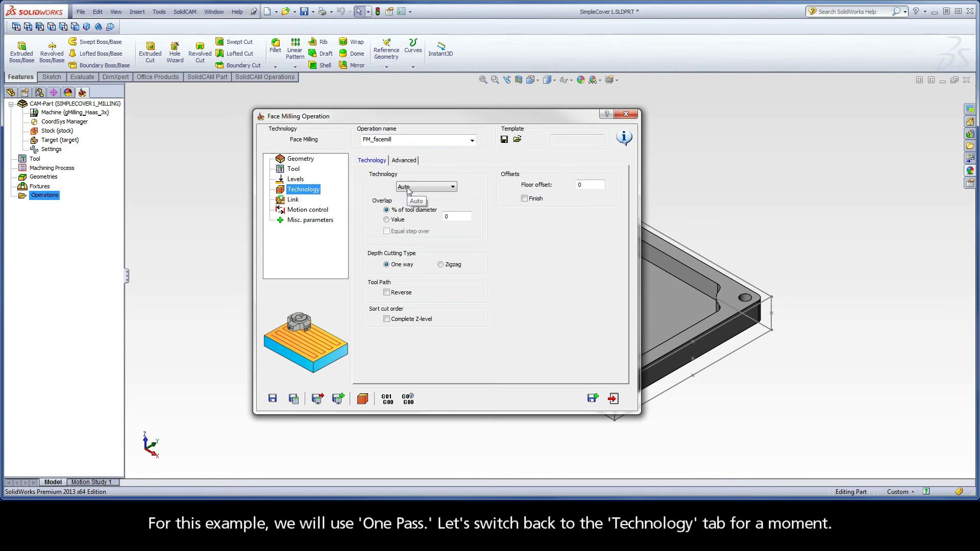
pyautogui.click(409, 188)
pyautogui.click(409, 209)
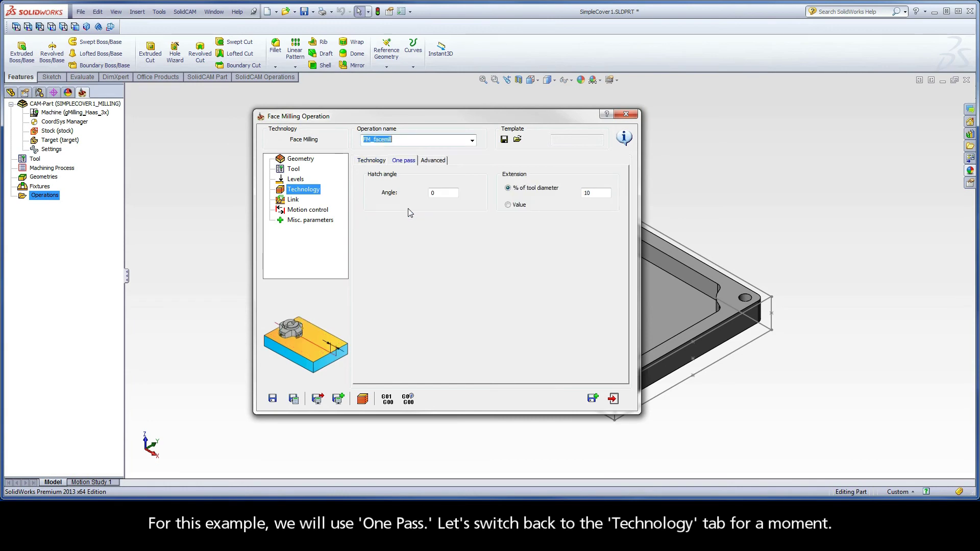
pyautogui.click(370, 161)
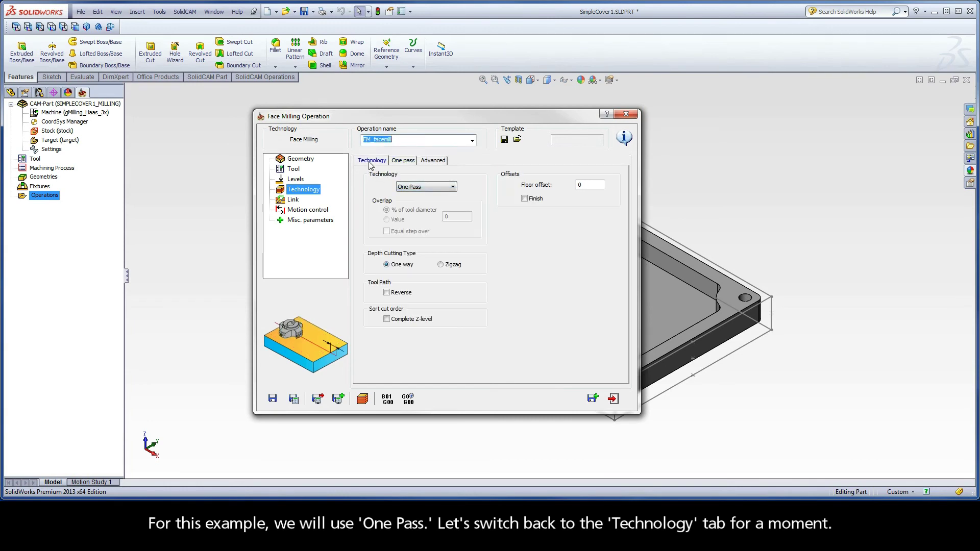
pyautogui.click(584, 185)
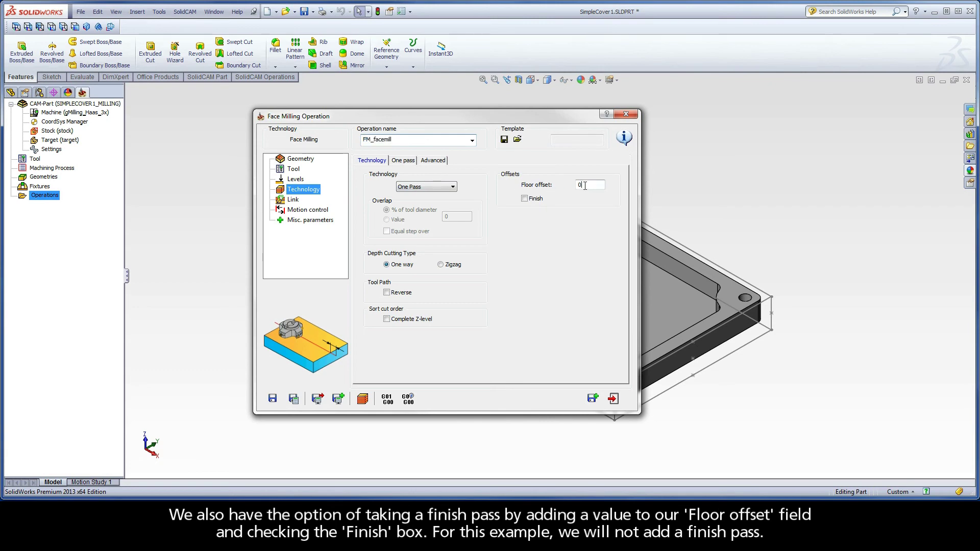
pyautogui.click(525, 198)
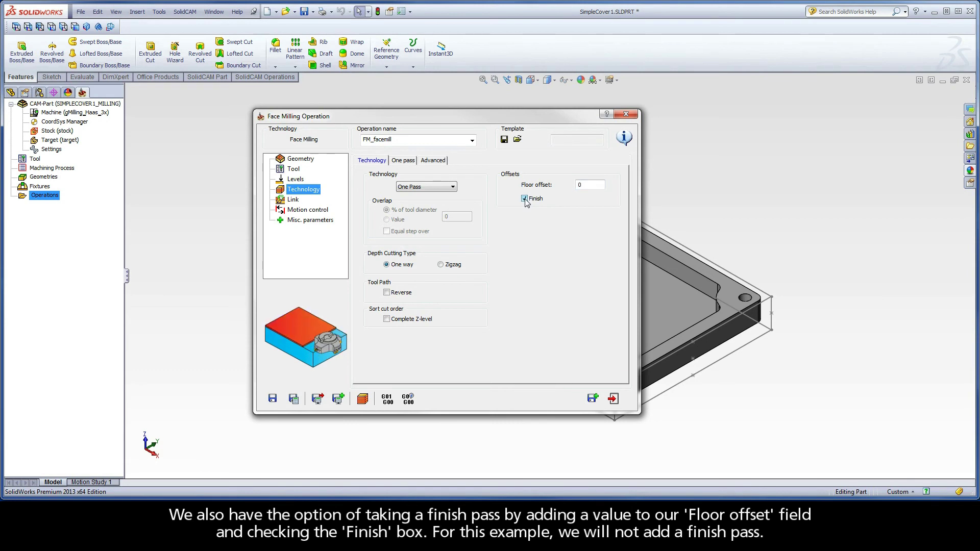
pyautogui.click(525, 199)
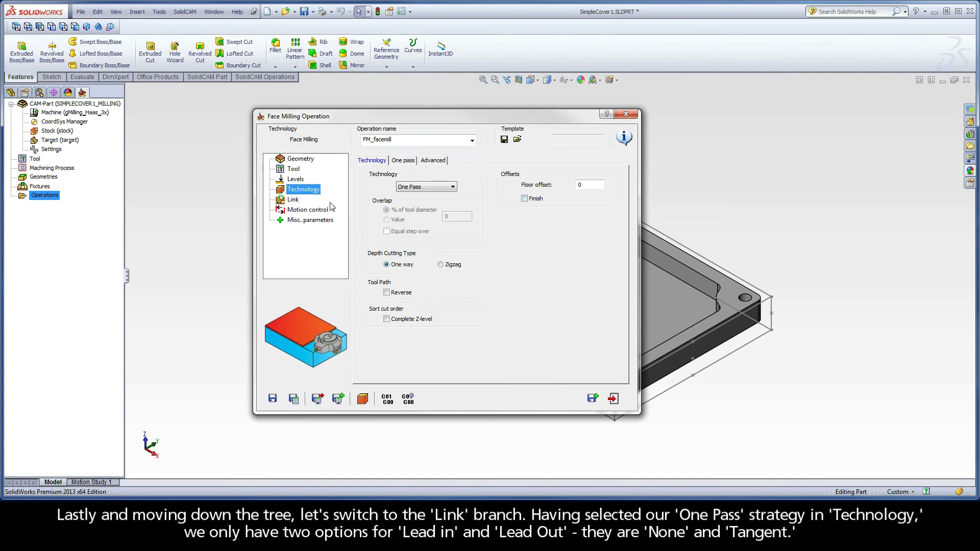
# Try a Tangent lead in on the Link page, checking its Angle and Normal values
pyautogui.click(293, 200)
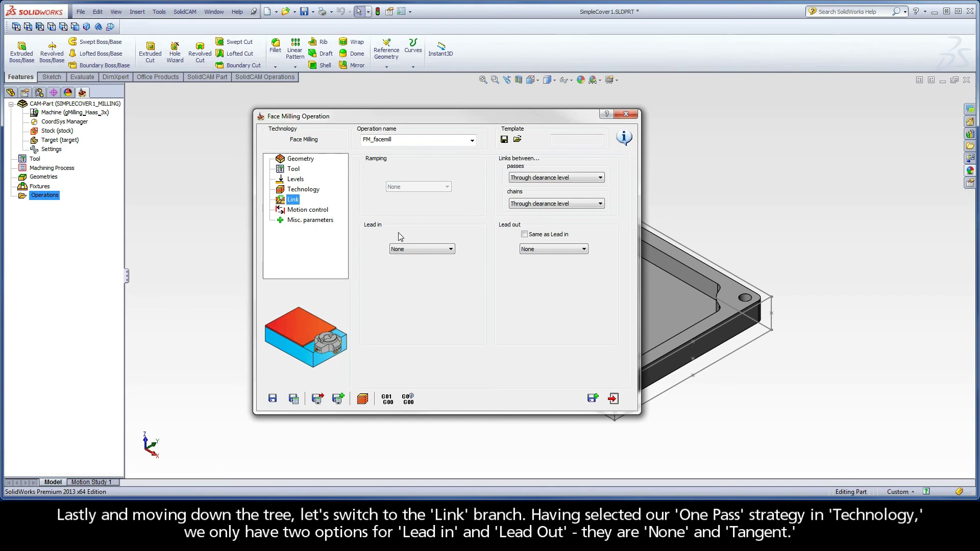
pyautogui.click(415, 249)
pyautogui.click(414, 249)
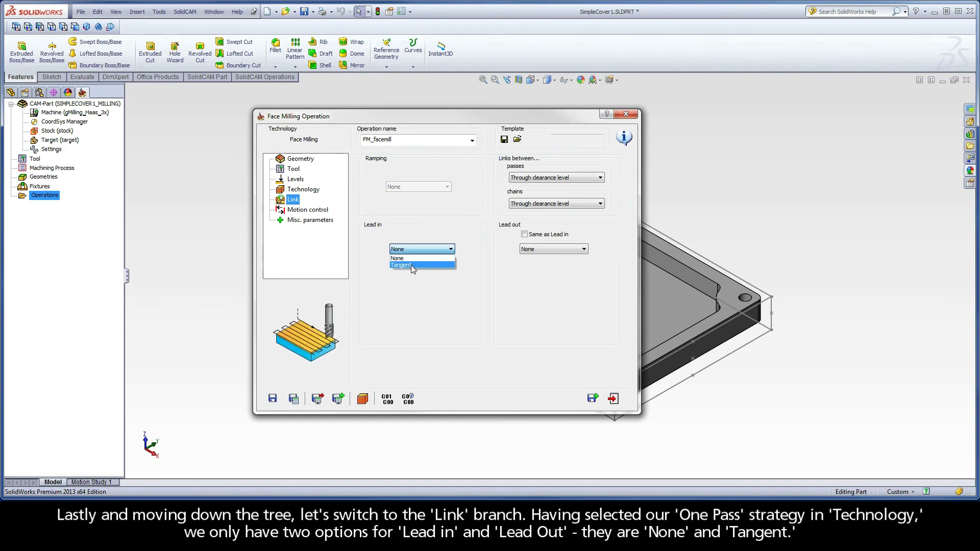
pyautogui.click(411, 259)
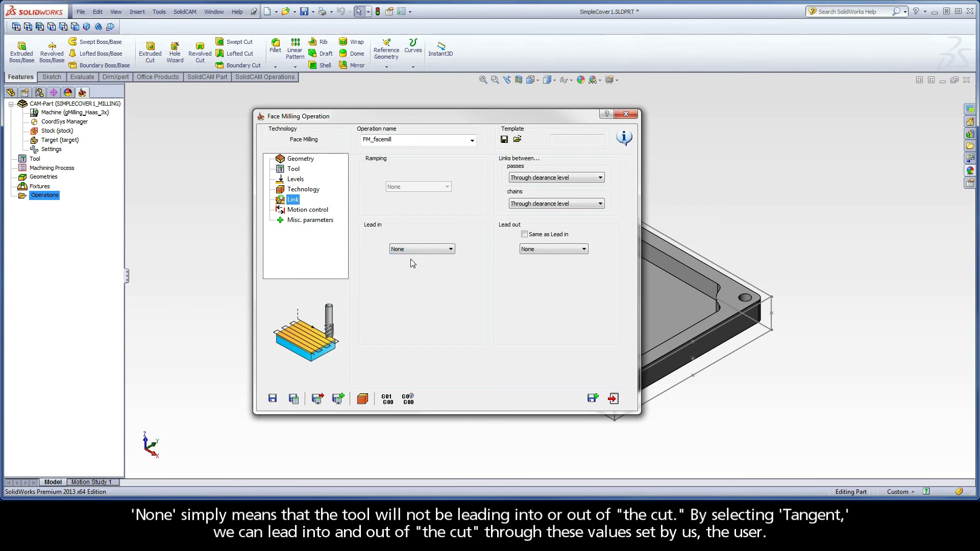
pyautogui.click(413, 249)
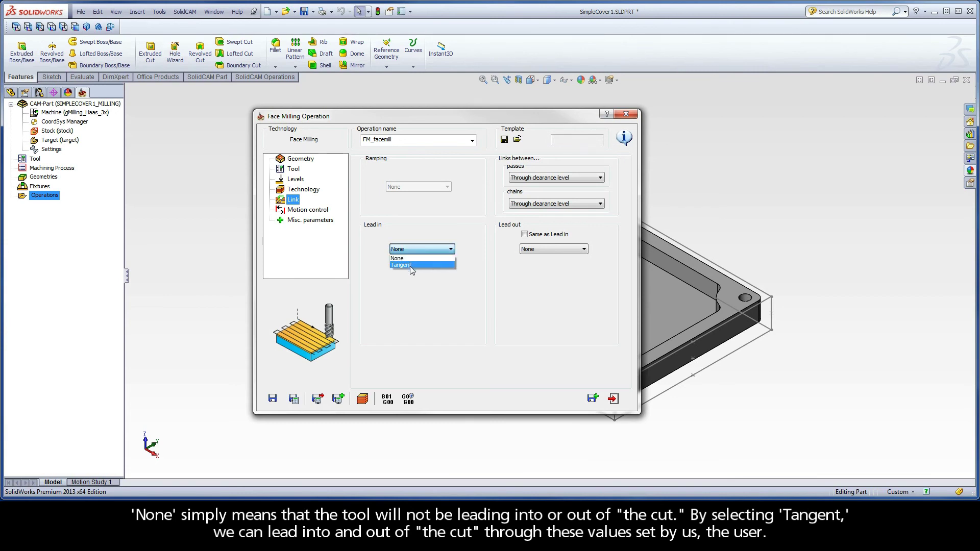
pyautogui.click(409, 266)
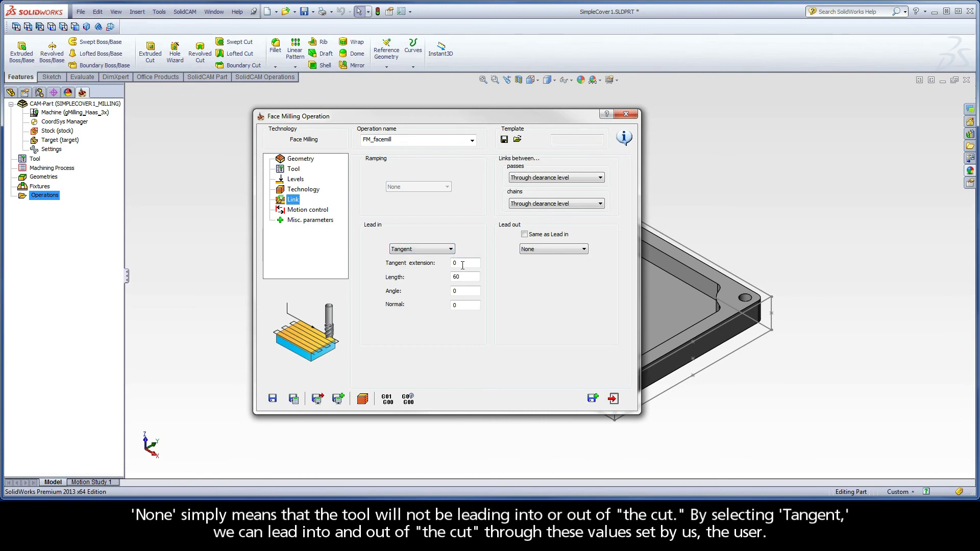
pyautogui.click(463, 292)
pyautogui.click(460, 304)
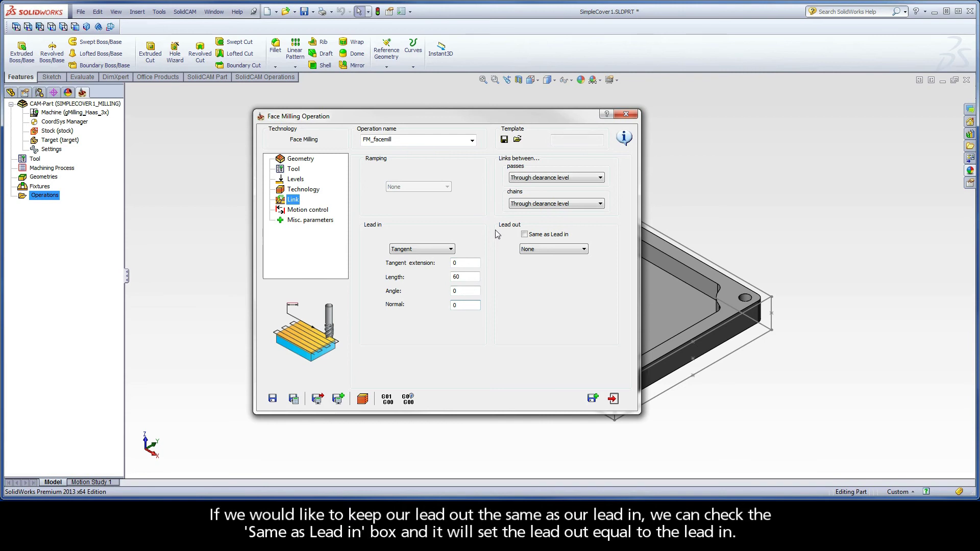
# Make the lead out Same as Lead in and set the lead in back to None
pyautogui.click(524, 236)
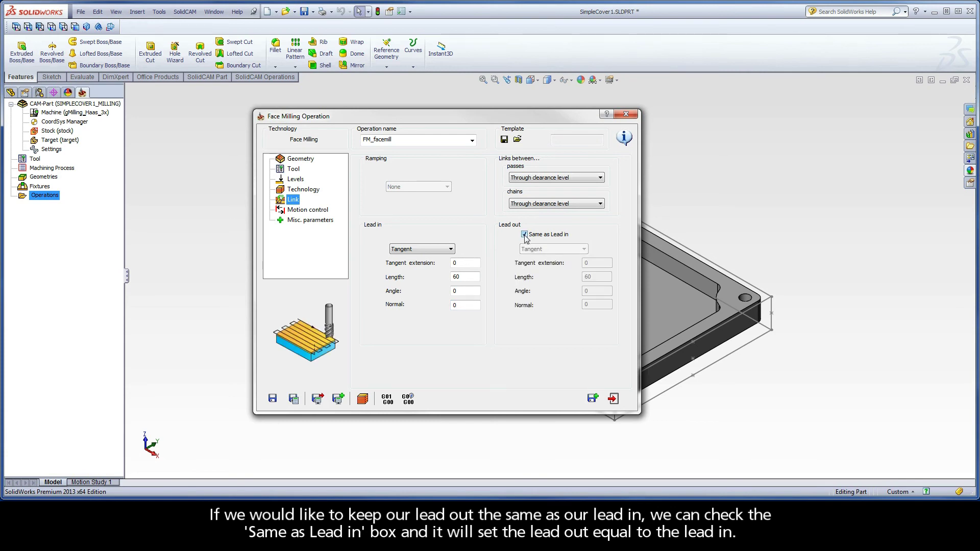
pyautogui.click(443, 249)
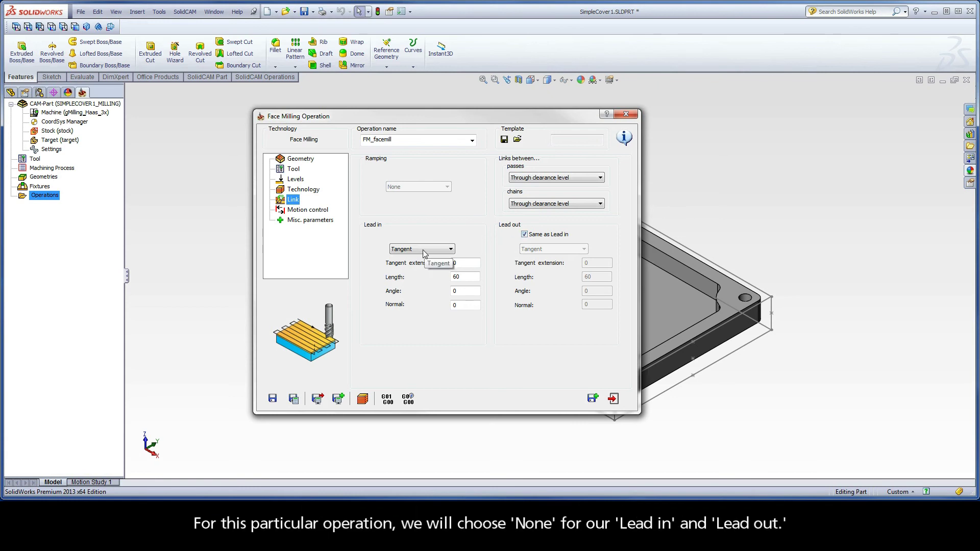
pyautogui.click(417, 258)
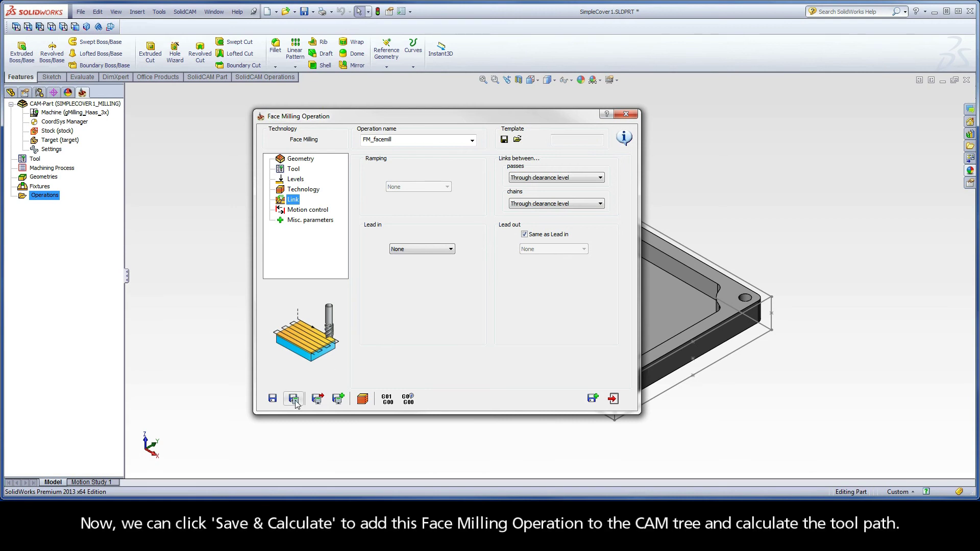
# Save & Calculate FM_facemill and confirm with Yes
pyautogui.click(296, 403)
pyautogui.click(415, 256)
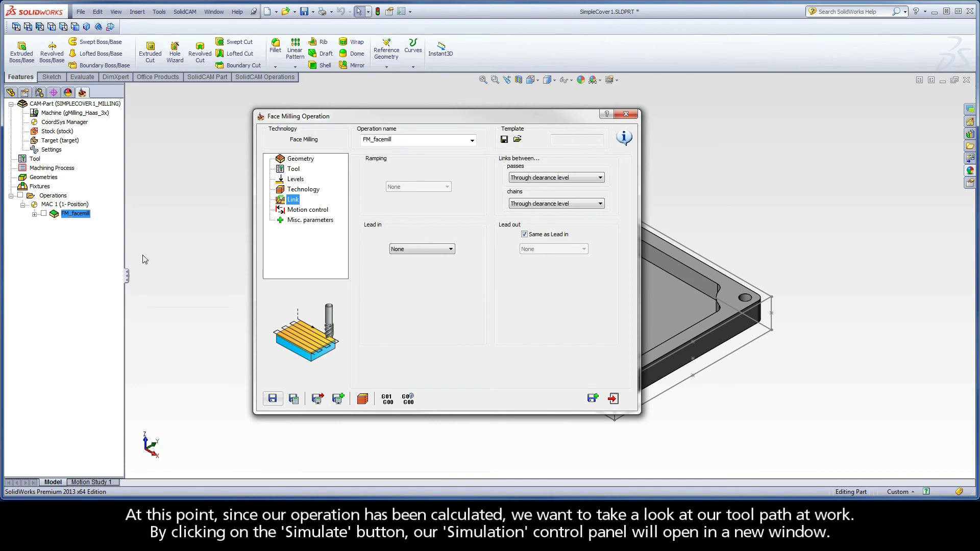
# Launch the Host CAD simulation with Show tool 2D, Show tool 3D and Show data enabled
pyautogui.click(362, 399)
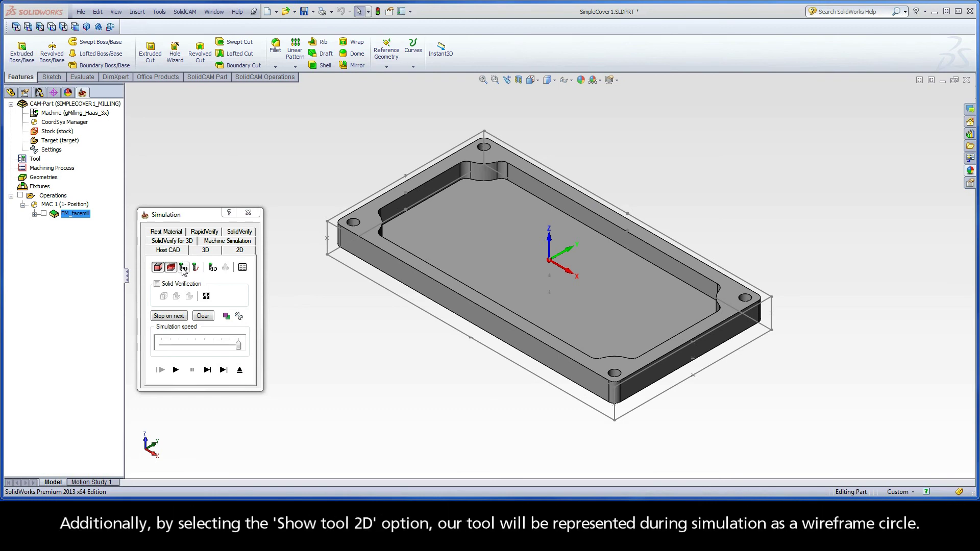
pyautogui.click(182, 268)
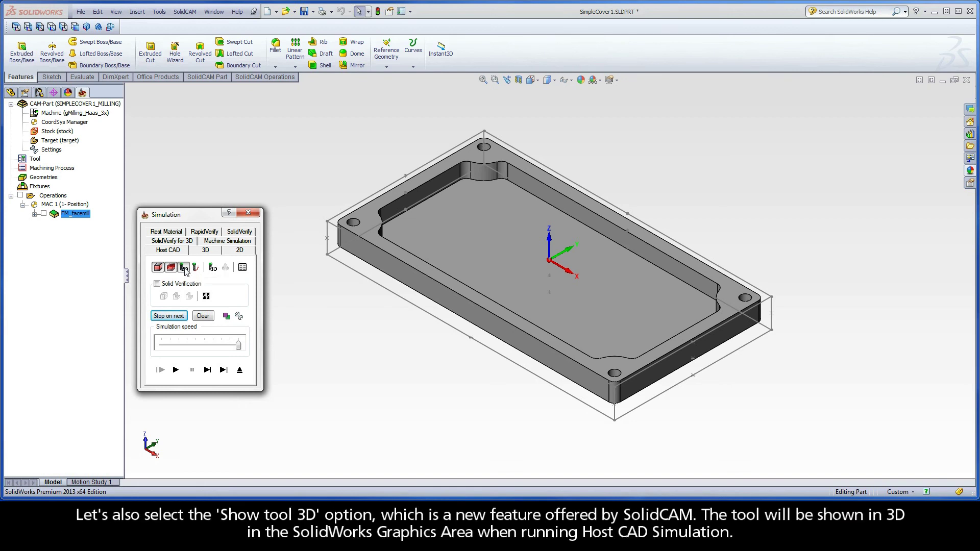
pyautogui.click(213, 267)
pyautogui.click(243, 268)
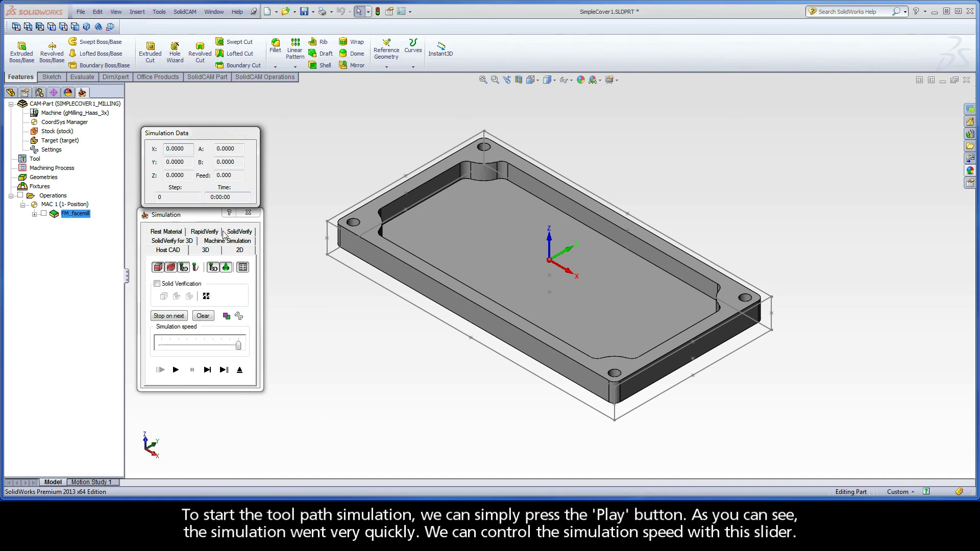
# Play the Host CAD toolpath simulation, then replay it at a slower simulation speed
pyautogui.click(176, 370)
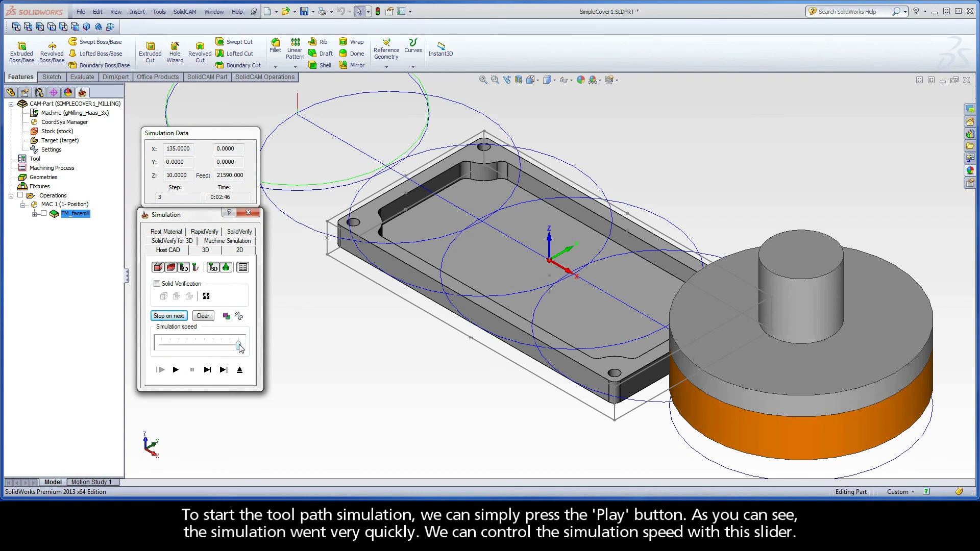
pyautogui.moveTo(240, 347); pyautogui.dragTo(162, 347)
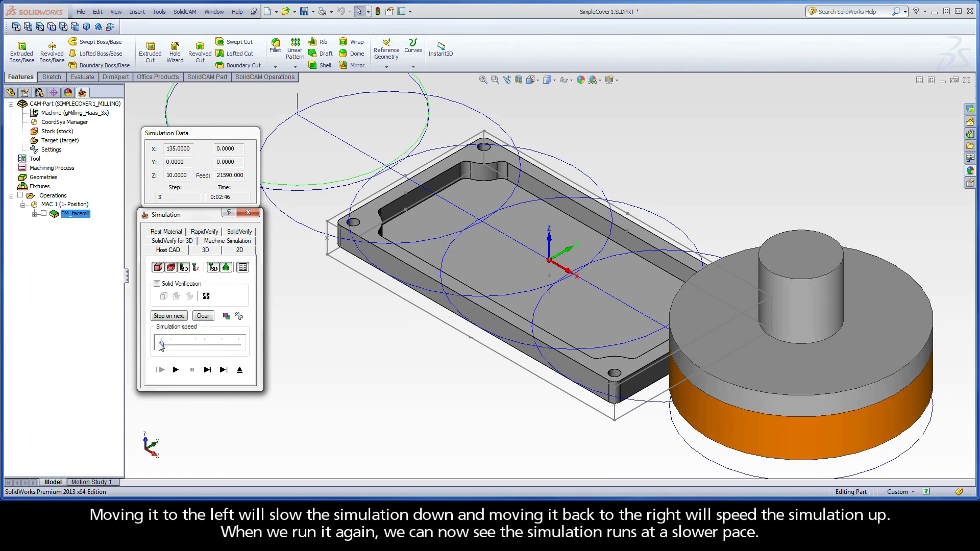
pyautogui.click(176, 369)
# Step through FM_facemill in single-step mode to the final step at X 135, Z 10
pyautogui.click(207, 370)
pyautogui.click(208, 370)
pyautogui.click(208, 370)
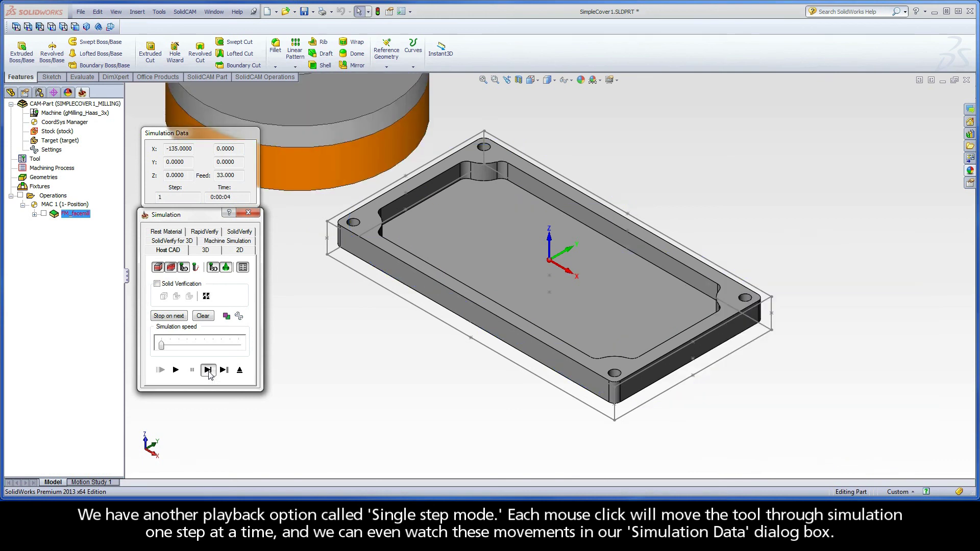
pyautogui.click(207, 370)
pyautogui.click(207, 370)
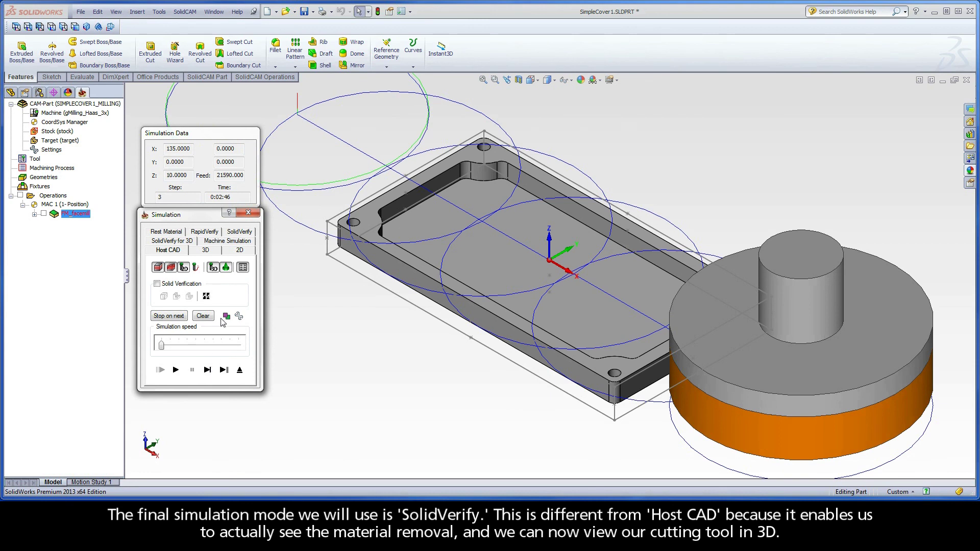
# In SolidVerify, step the tool down, across the whole stock top face, then retract at X 135, Z 10
pyautogui.click(238, 232)
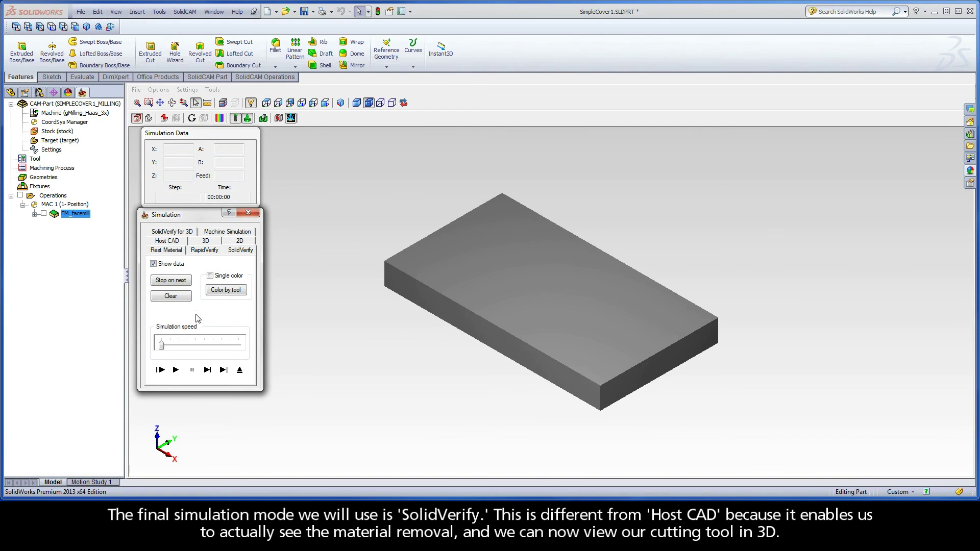
pyautogui.click(176, 370)
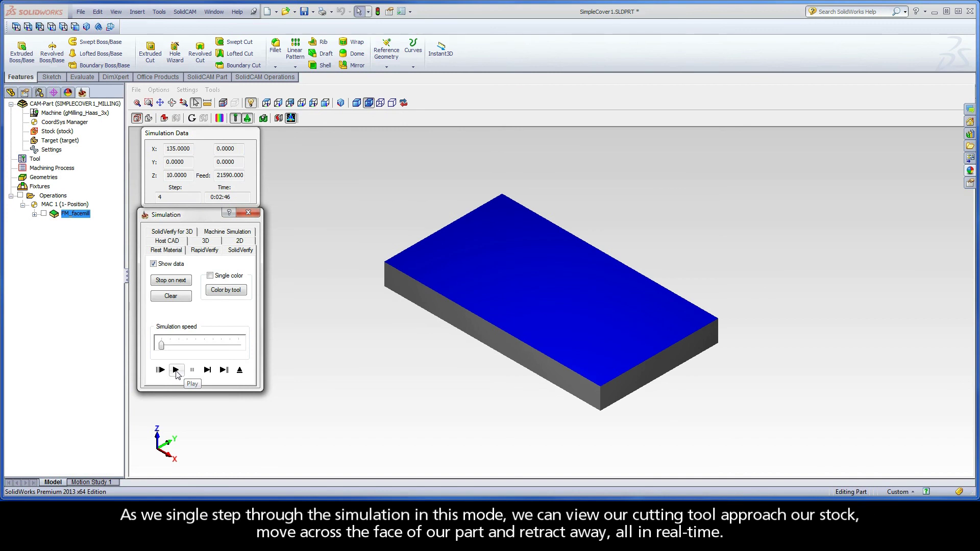
pyautogui.click(207, 370)
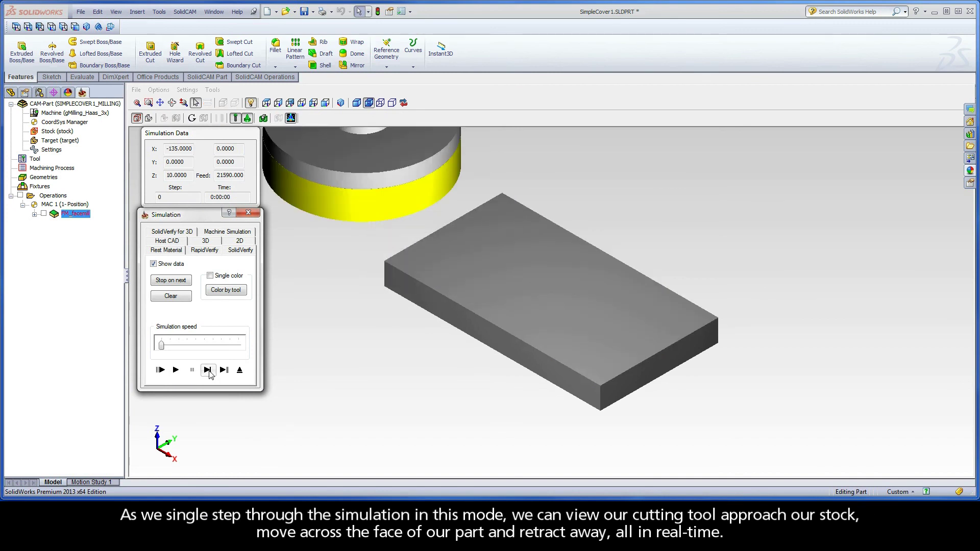
pyautogui.click(208, 371)
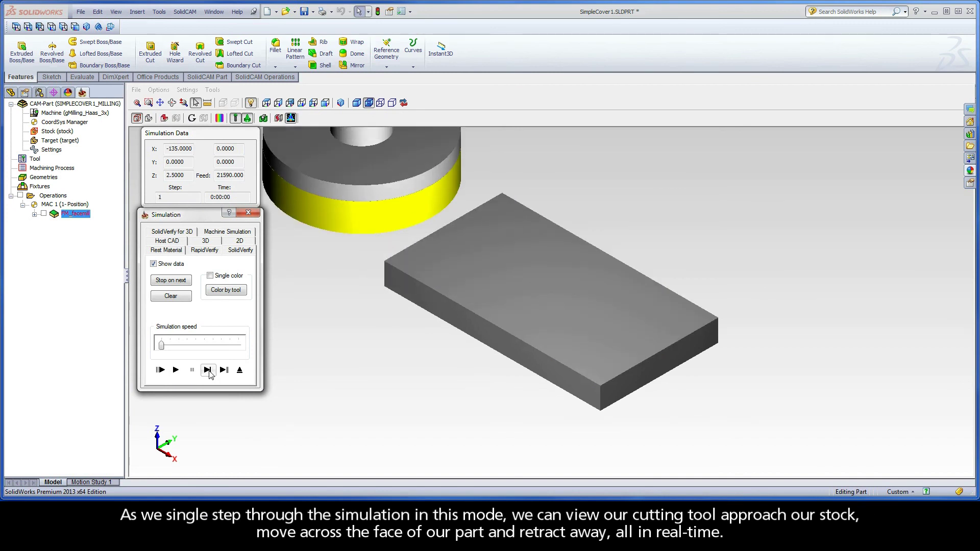
pyautogui.click(208, 370)
pyautogui.click(207, 371)
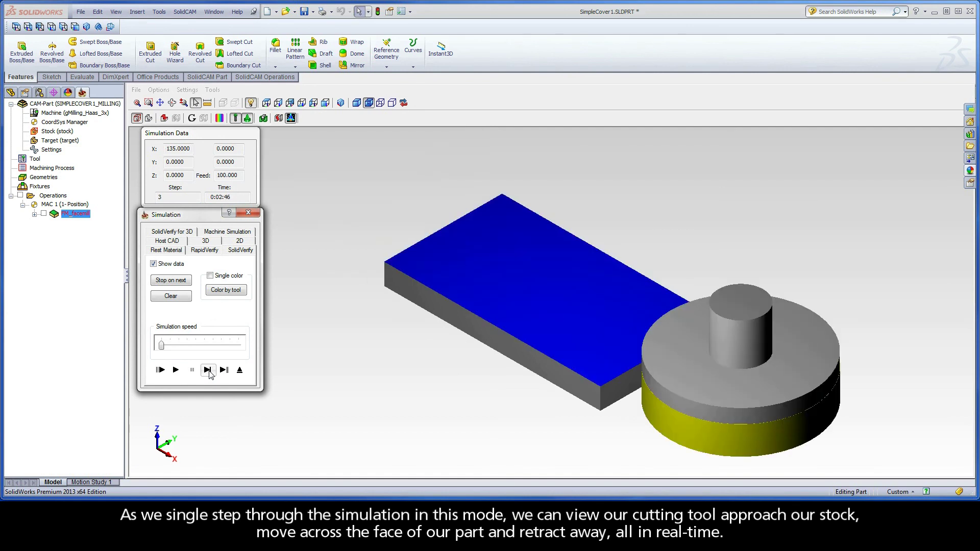
pyautogui.click(208, 370)
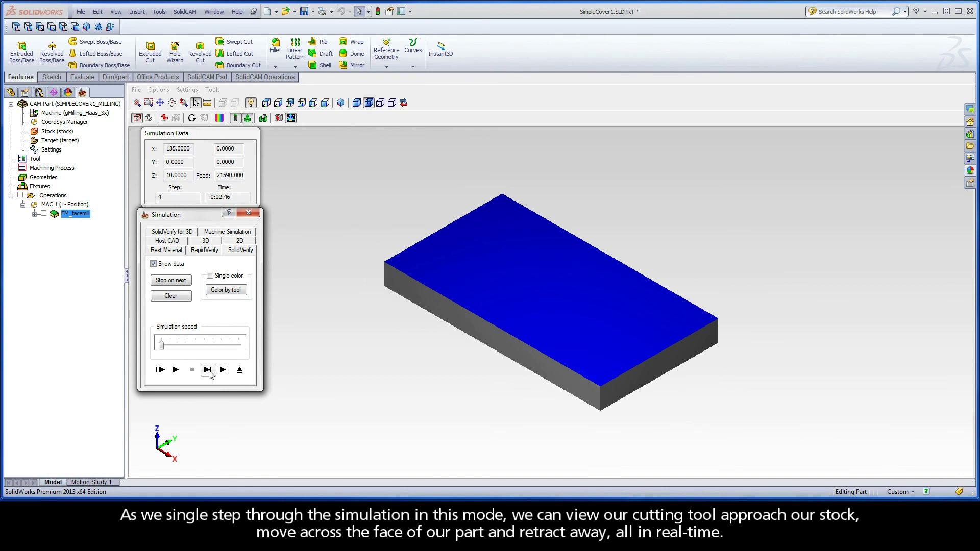
# Eject the simulation and exit the Face Milling Operation dialog to return to SimpleCover
pyautogui.click(241, 374)
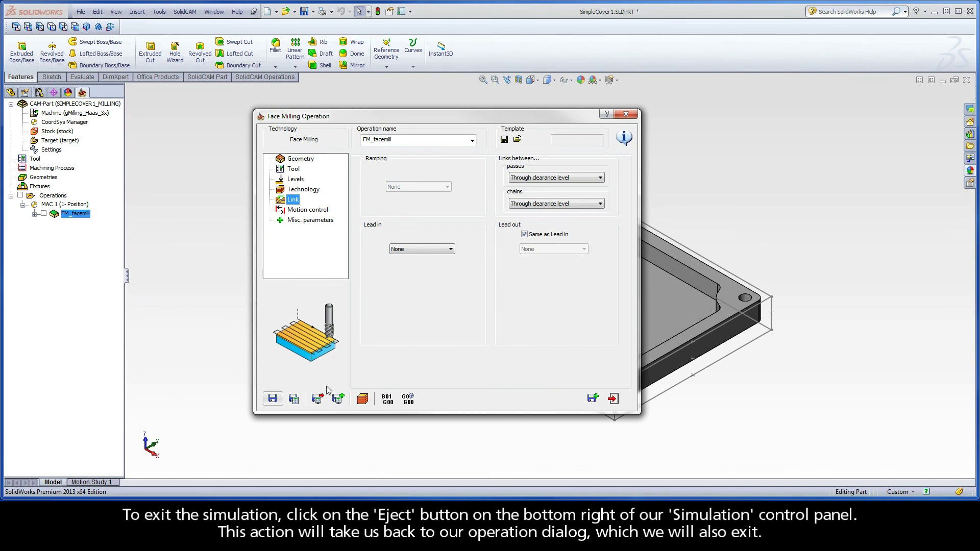
pyautogui.click(613, 398)
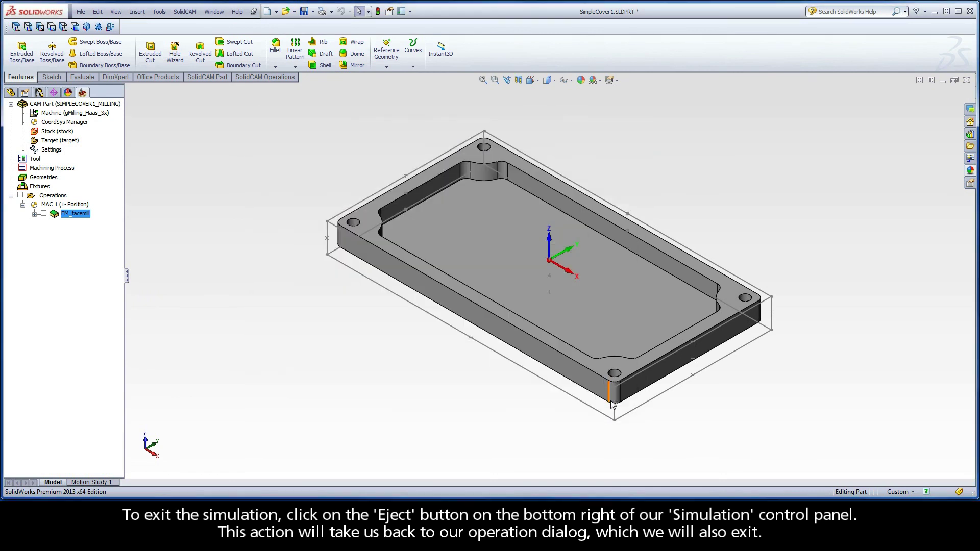